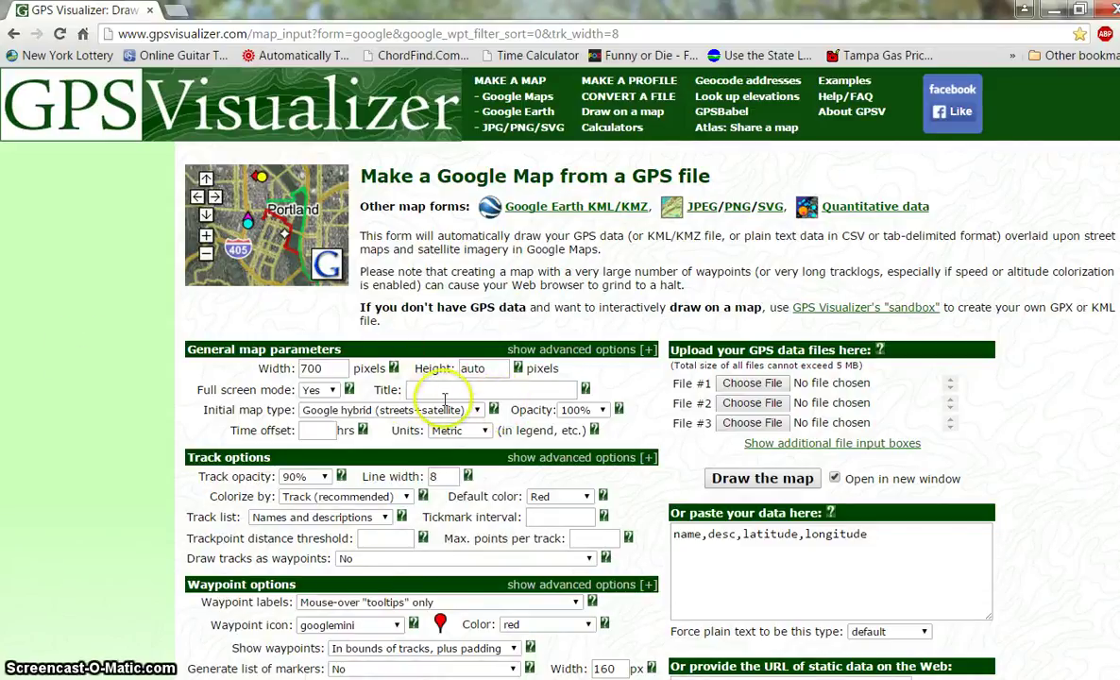
Step: Set the initial map type to Google terrain (physical map) and the units to U.S
left_click(442, 410)
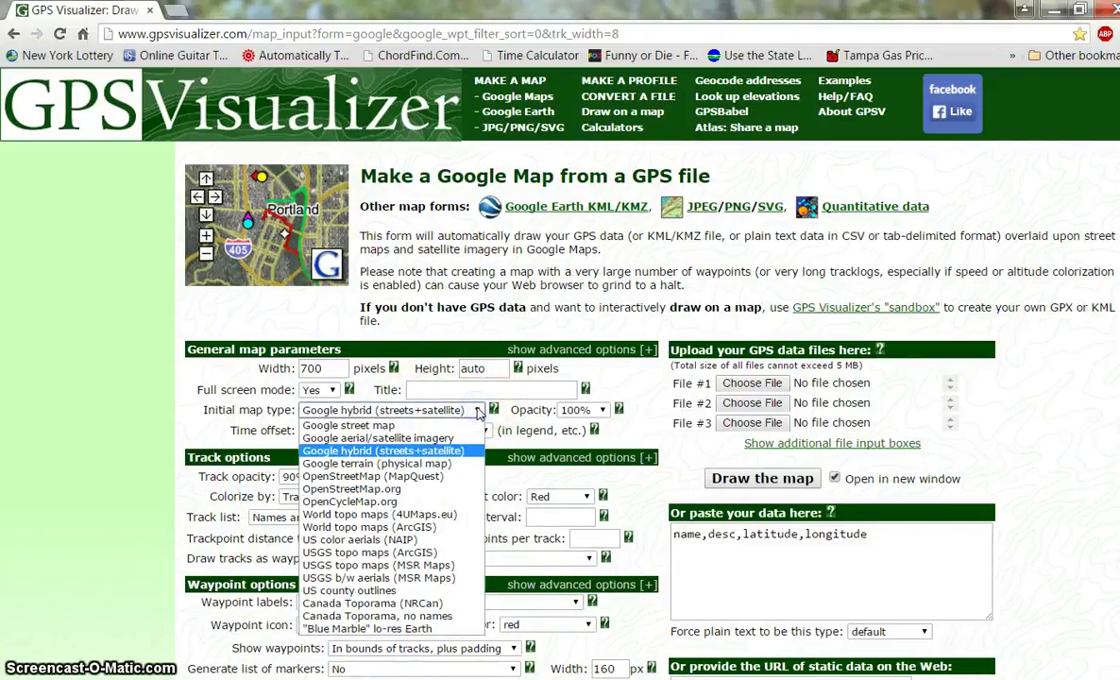
left_click(377, 464)
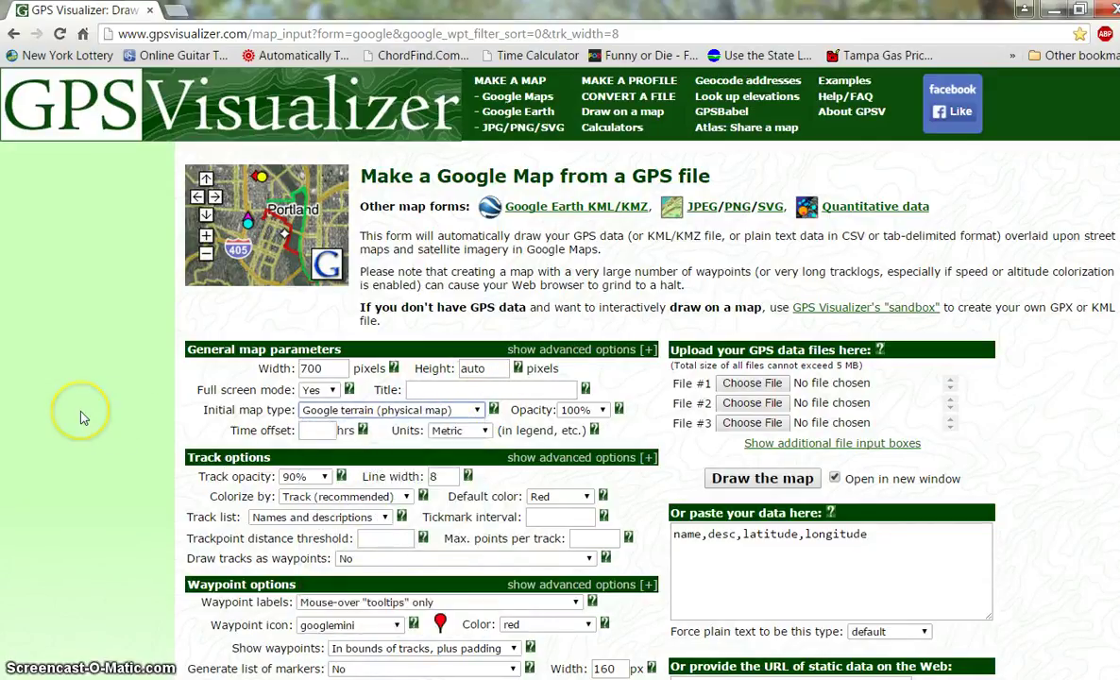
left_click(484, 432)
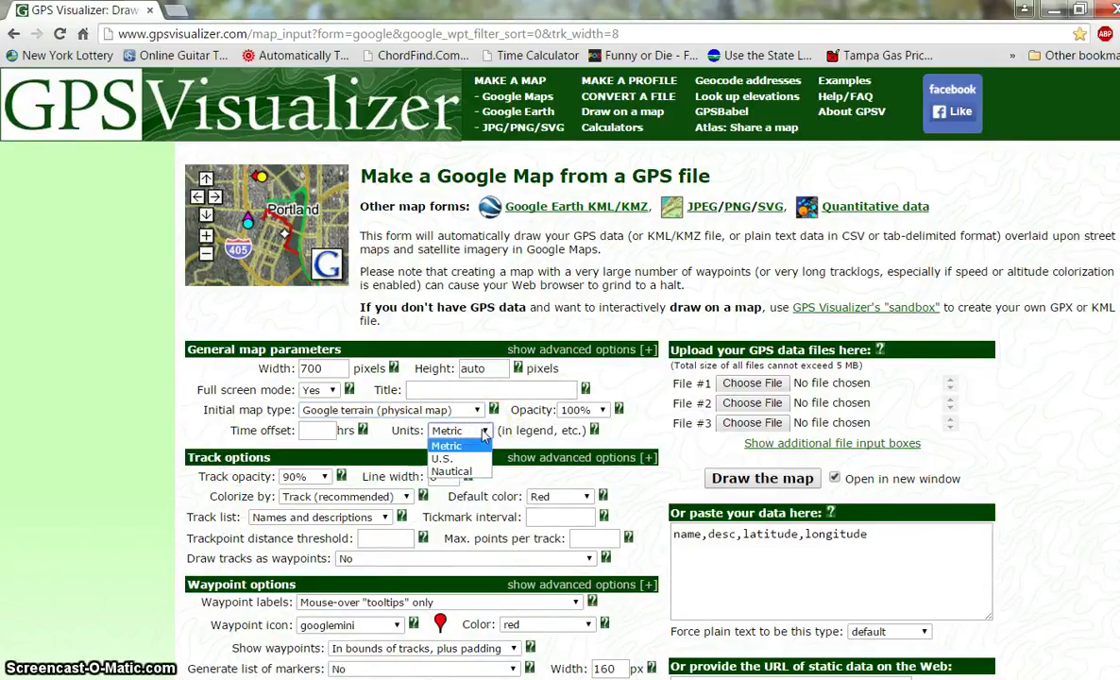
left_click(444, 459)
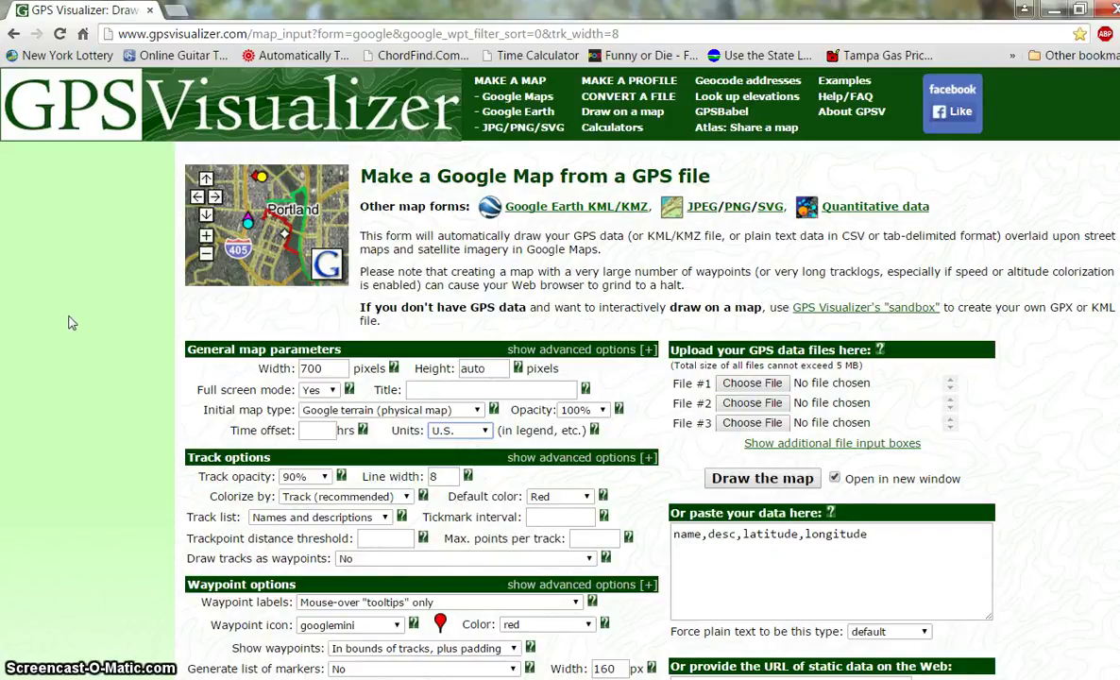
Step: Set the track tickmark interval to 4 and have all waypoints shown on the map
scroll(72, 323, "down", 3)
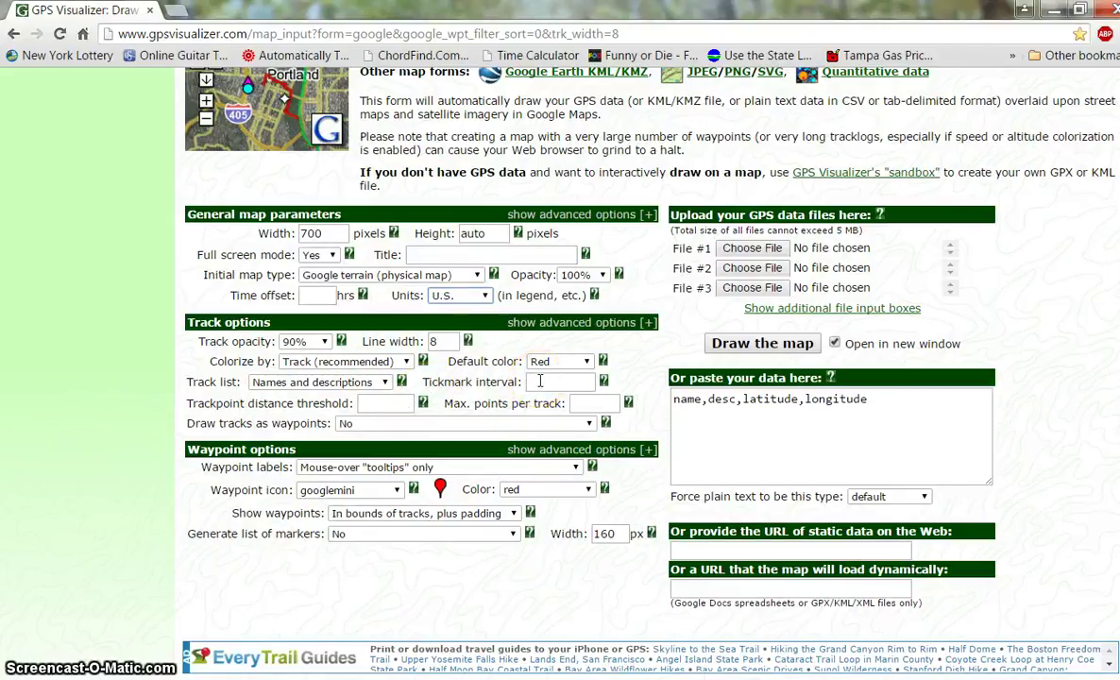
left_click(538, 381)
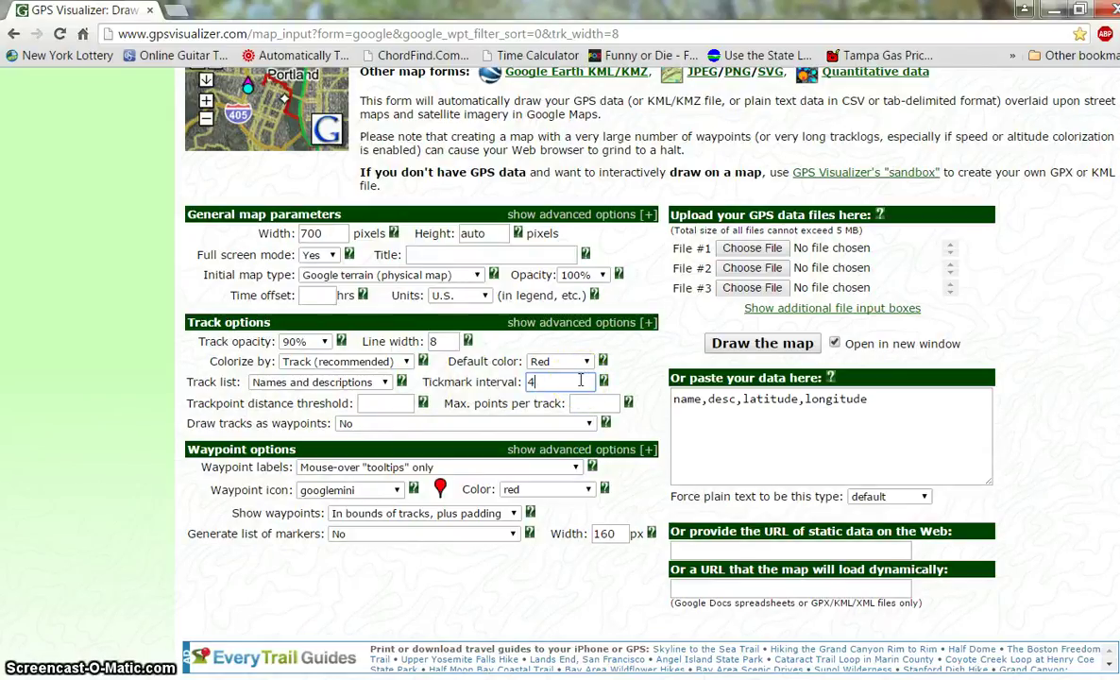
left_click(648, 367)
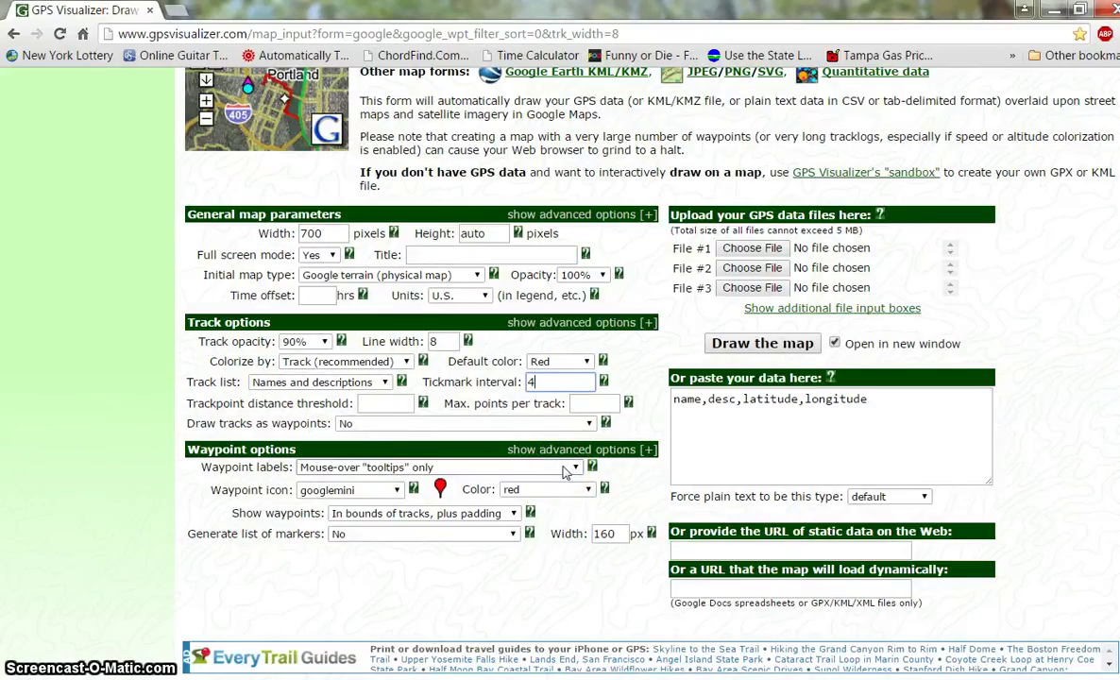
left_click(514, 519)
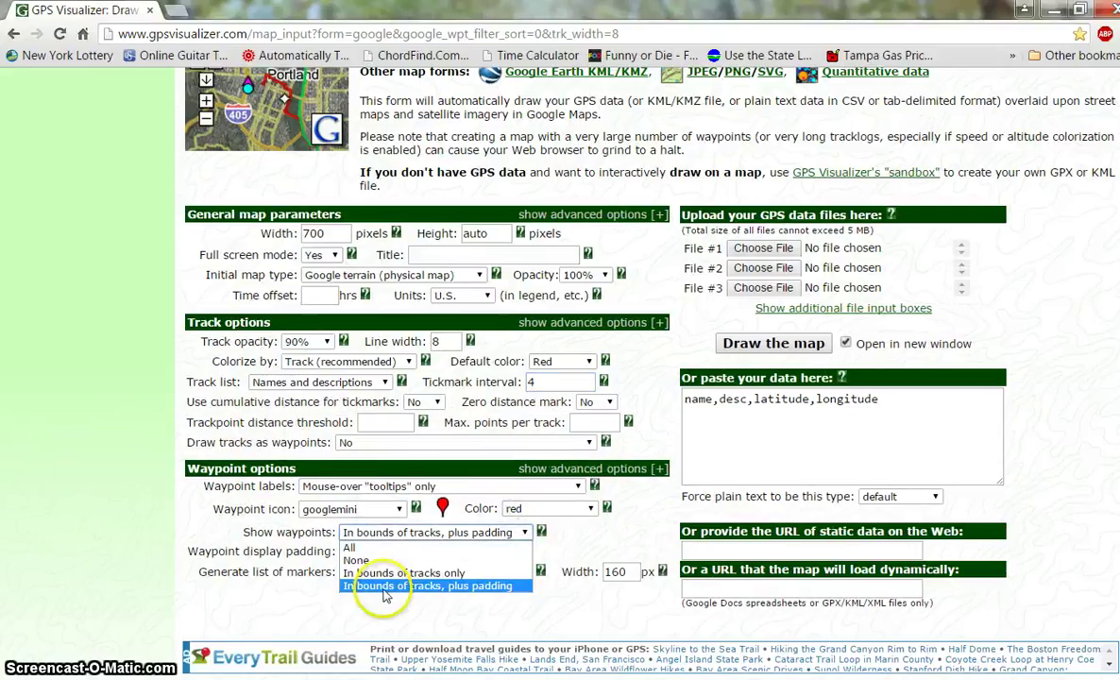
left_click(351, 549)
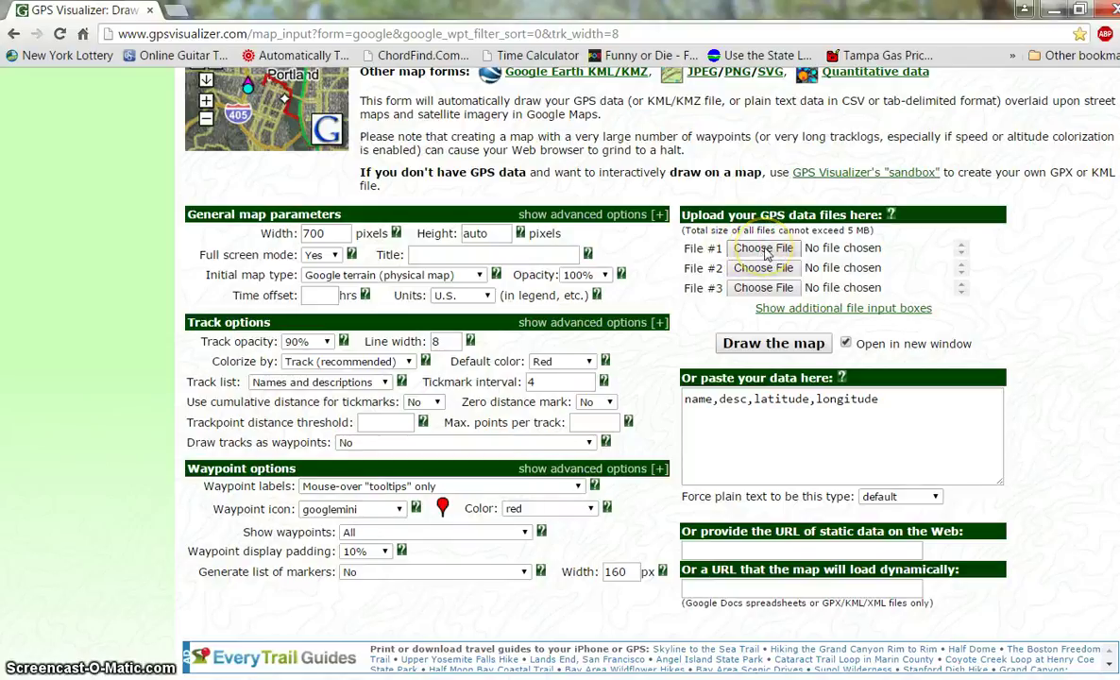
Step: Choose Wilcox Lake Loop.gpx from the Topo Maps folder as the first GPS data file to upload
left_click(762, 248)
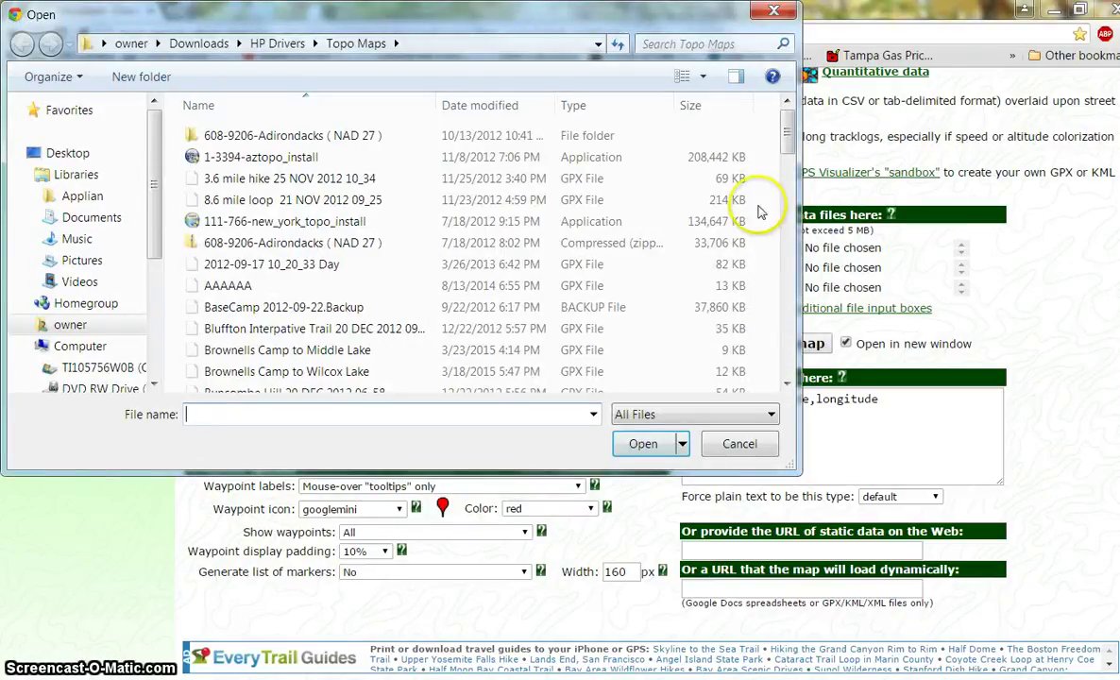
left_click_drag(788, 137, 788, 335)
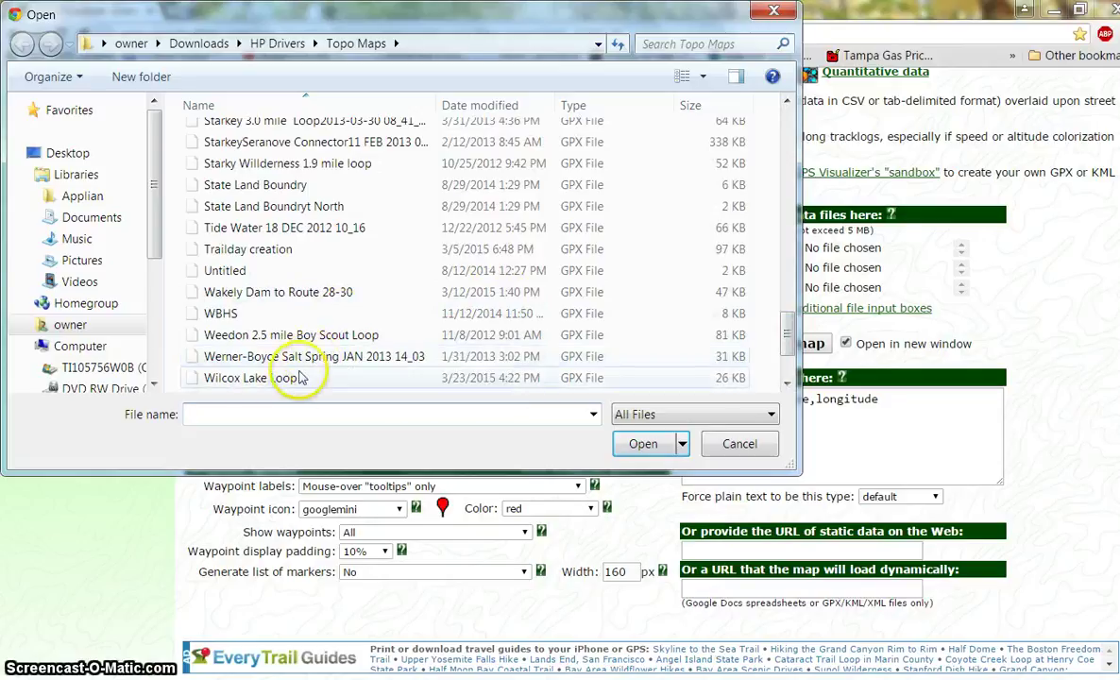
left_click(236, 378)
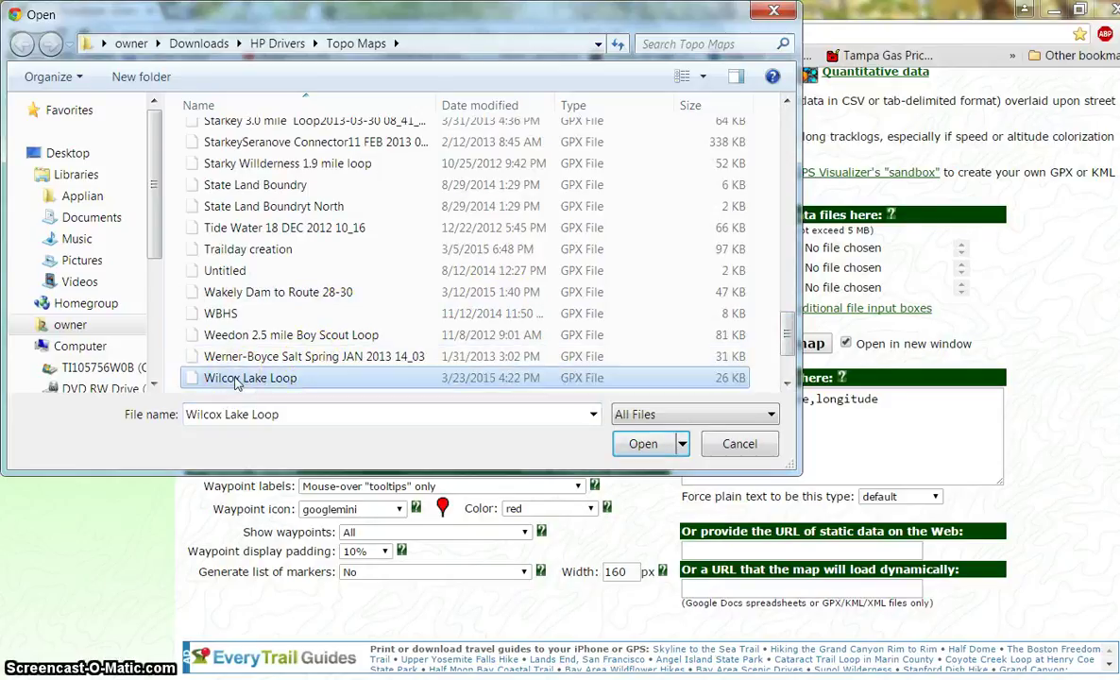
left_click(643, 445)
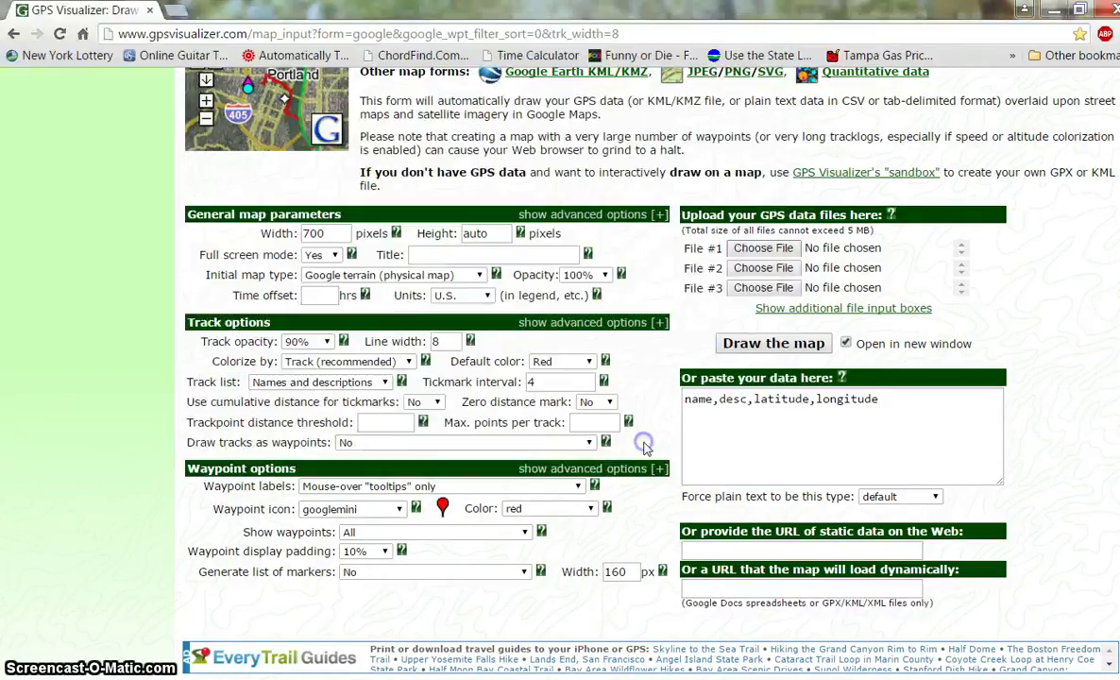
Step: Draw the map from the uploaded GPS file in a new window
left_click(765, 348)
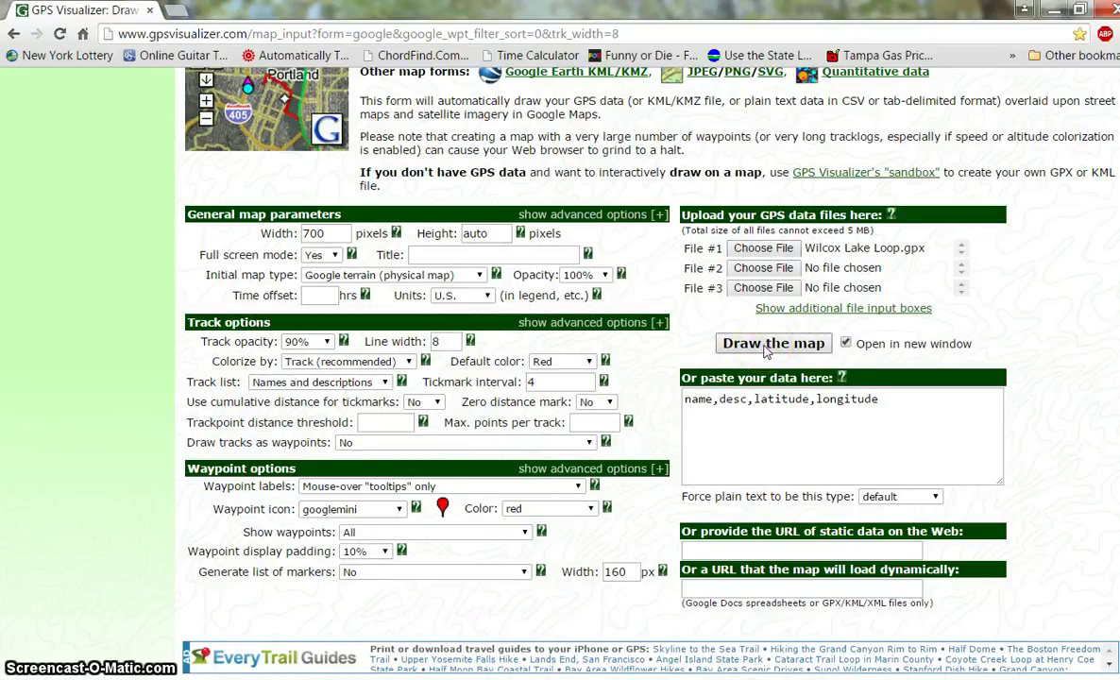
left_click(904, 350)
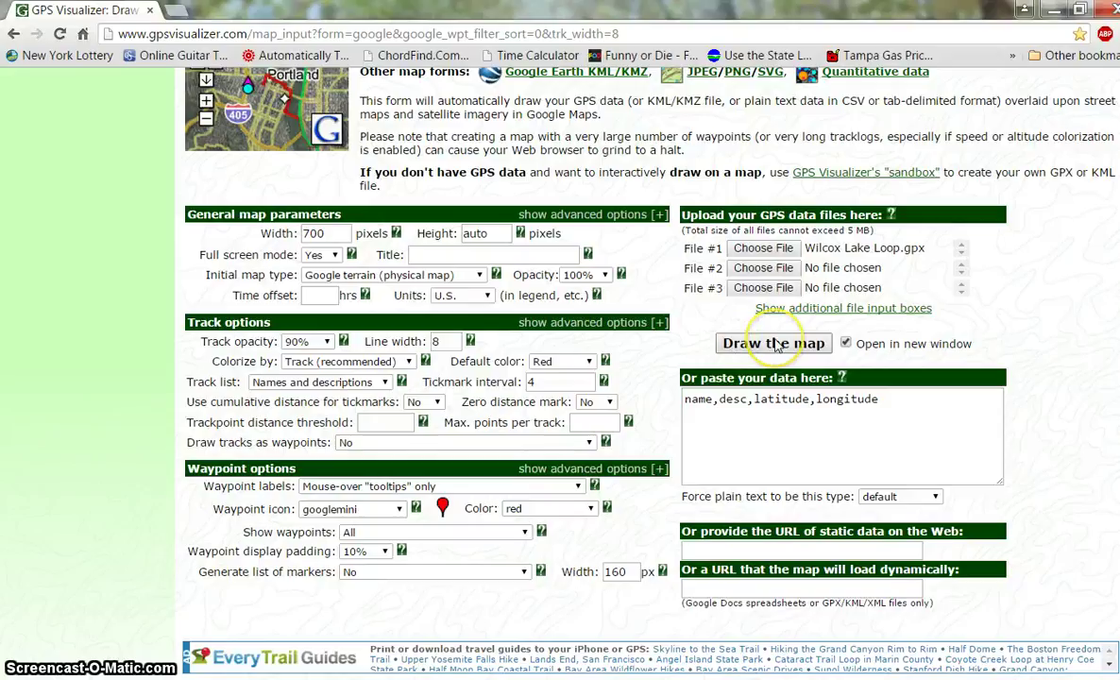
left_click(775, 344)
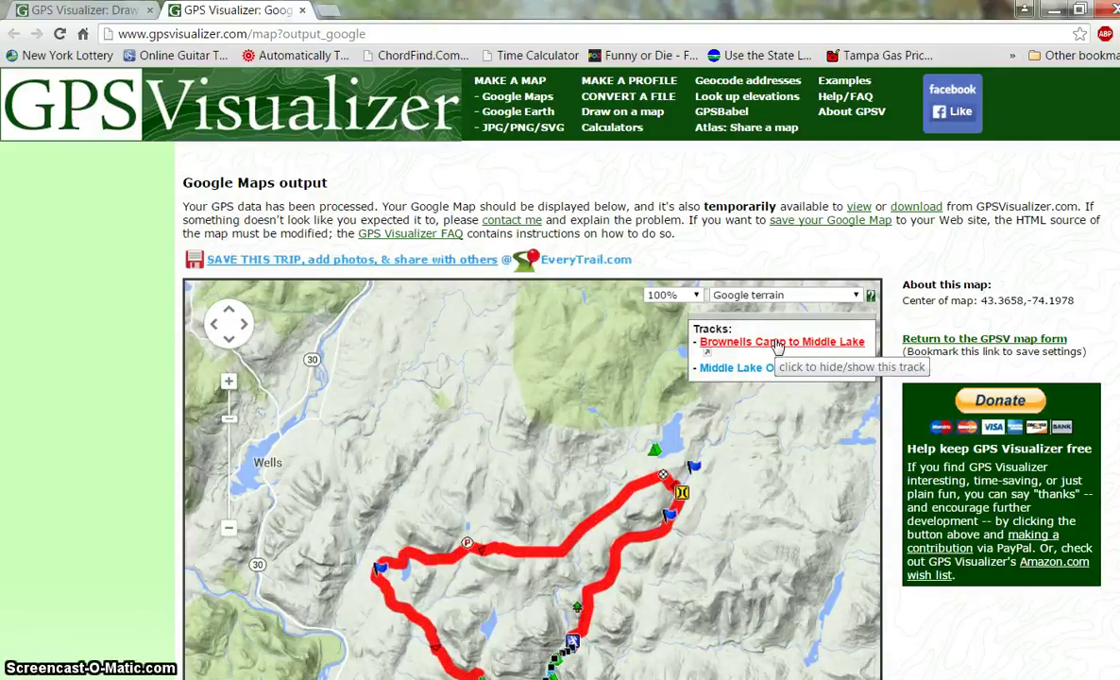
left_click(485, 370)
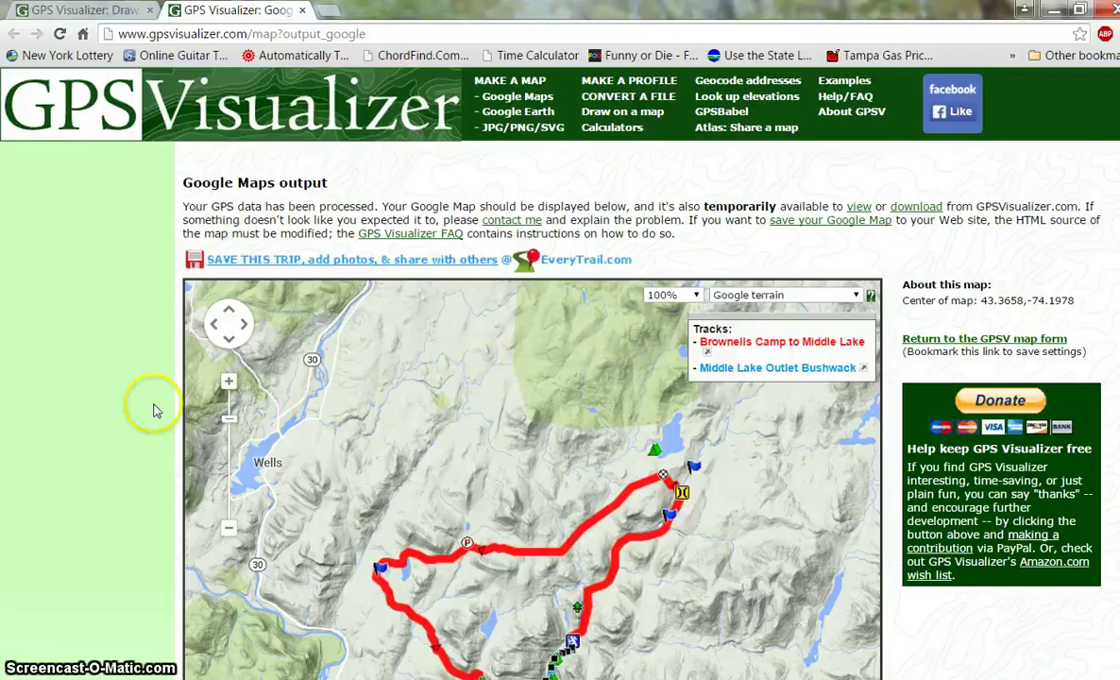
Step: Hide the Brownells Camp to Middle Lake track on the map and show it again
scroll(122, 339, "down", 2)
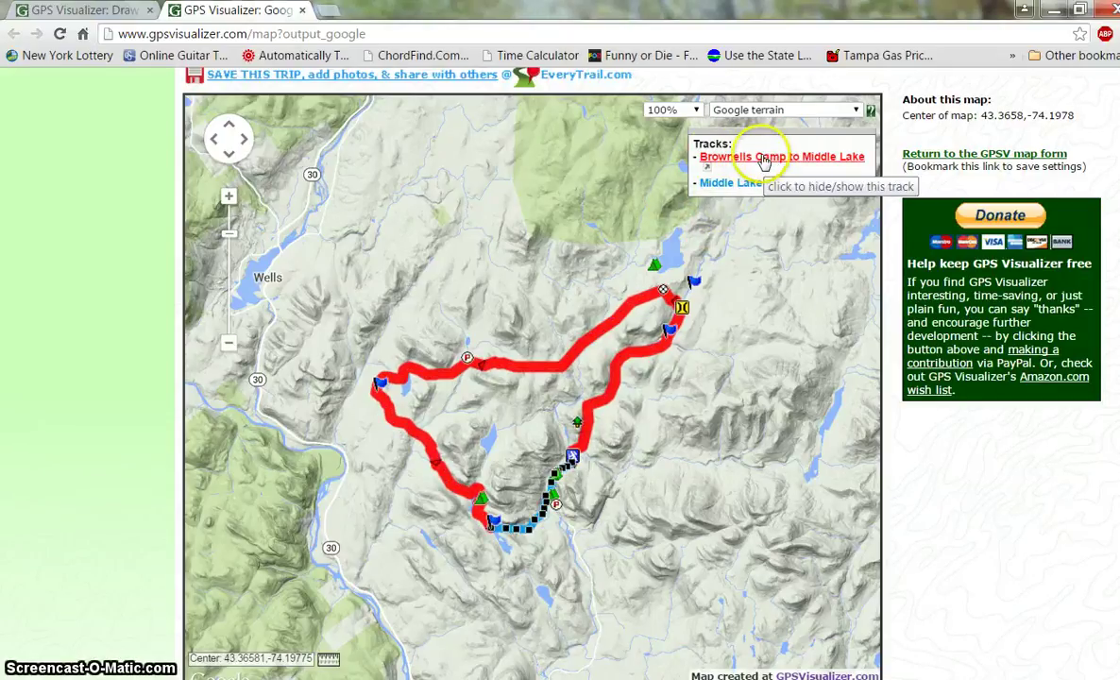
left_click(763, 158)
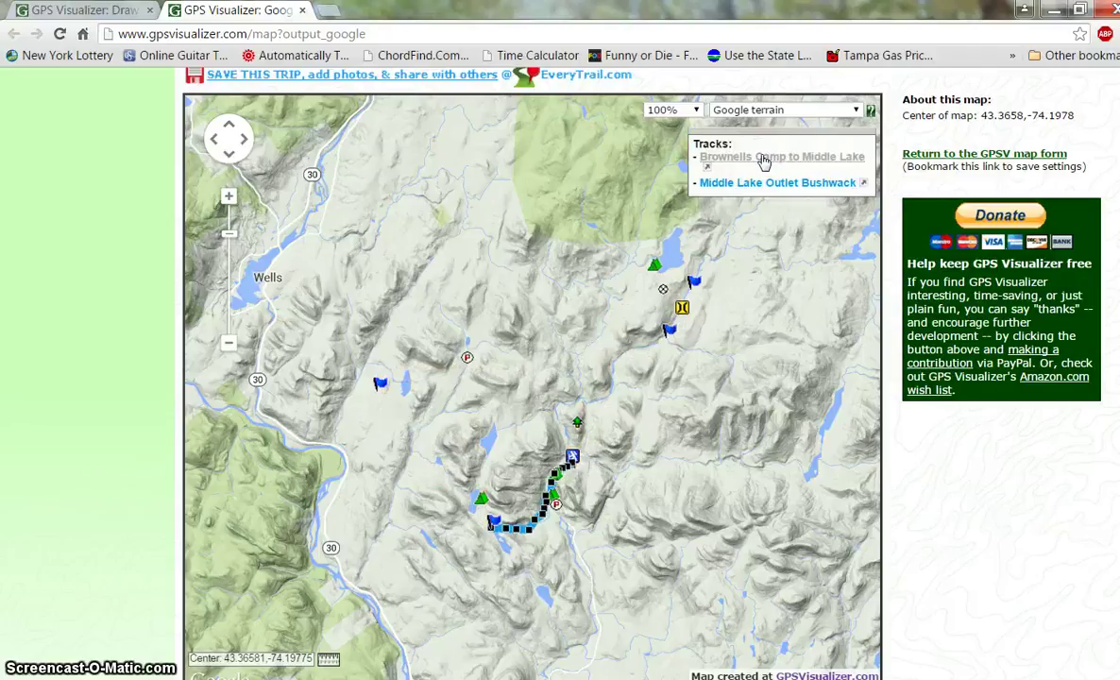
left_click(763, 158)
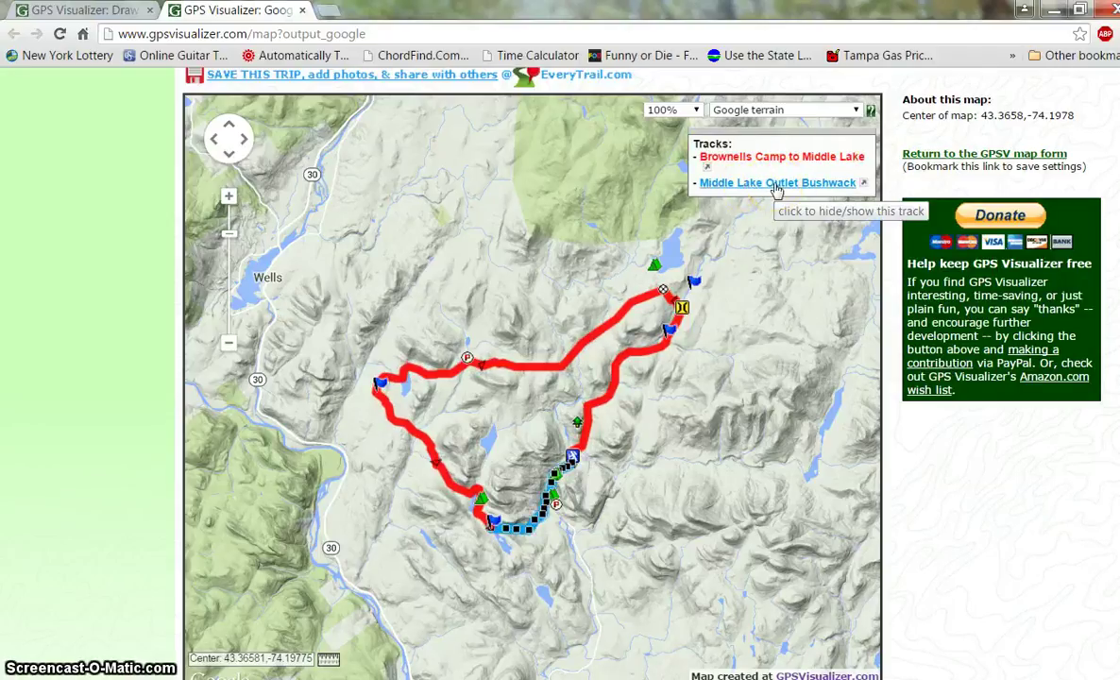
Step: Switch the Middle Lake Outlet Bushwack track off and back on twice
left_click(775, 187)
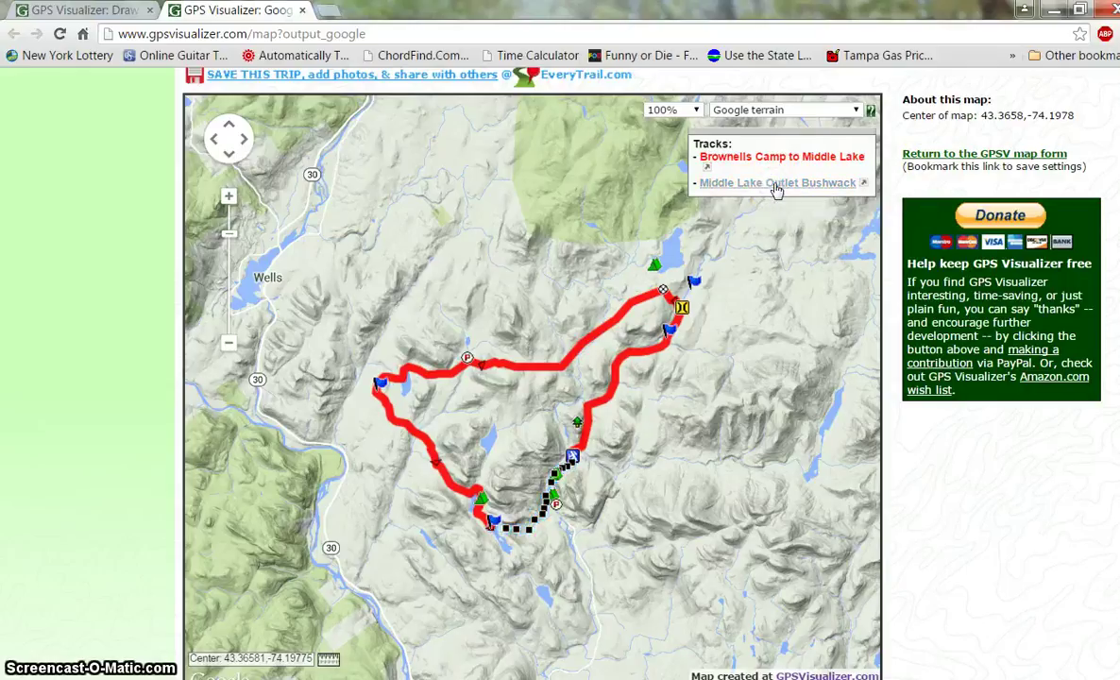
left_click(775, 187)
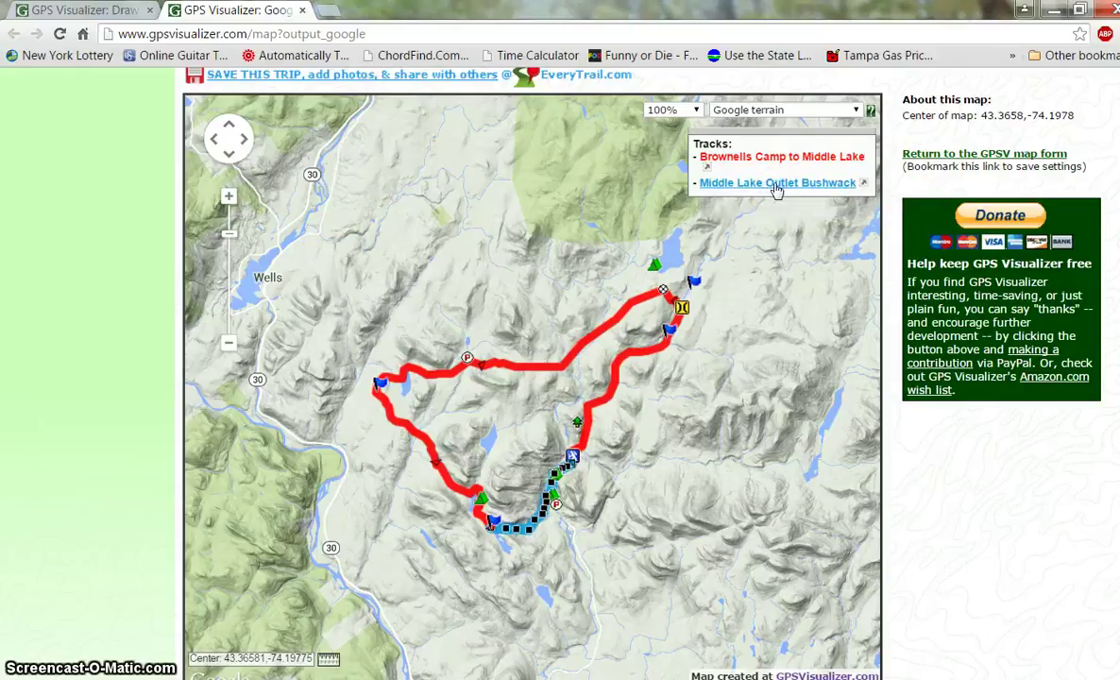
left_click(775, 187)
left_click(775, 187)
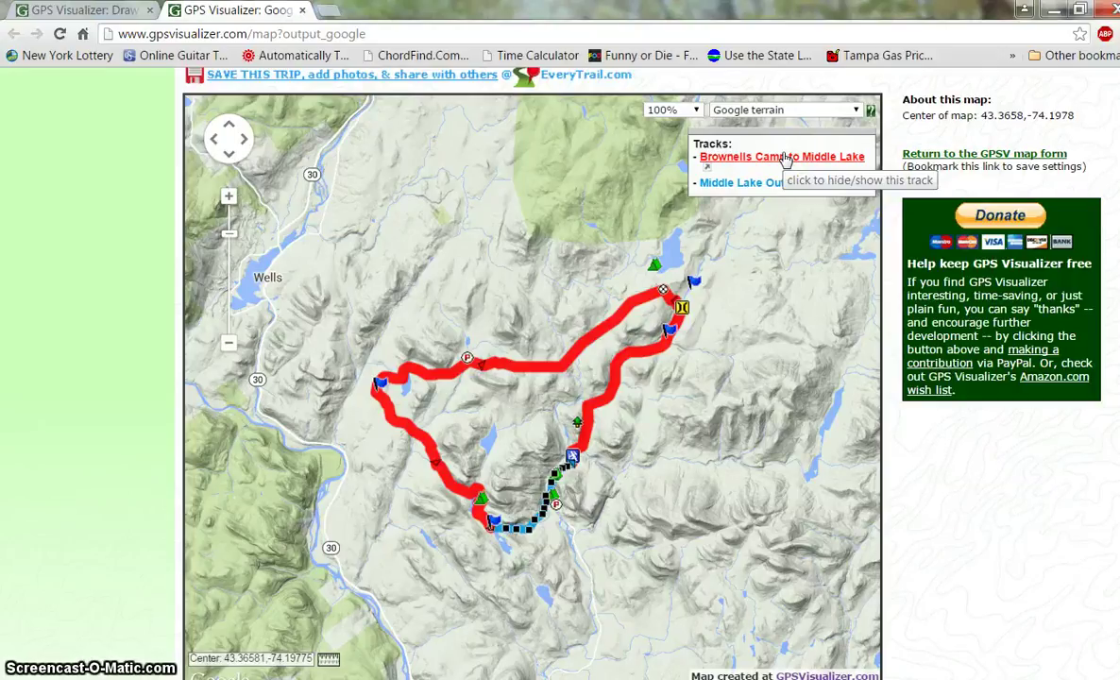
Step: Toggle the Brownells Camp to Middle Lake track off and on, and collapse the track list on the map
double_click(785, 159)
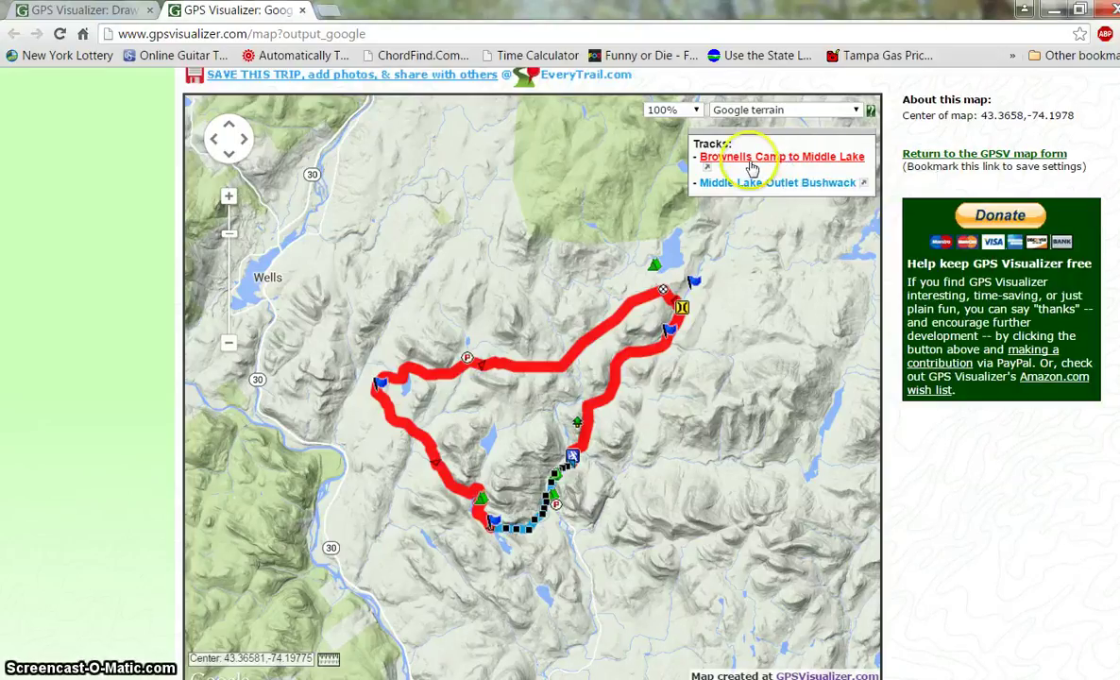
left_click(771, 389)
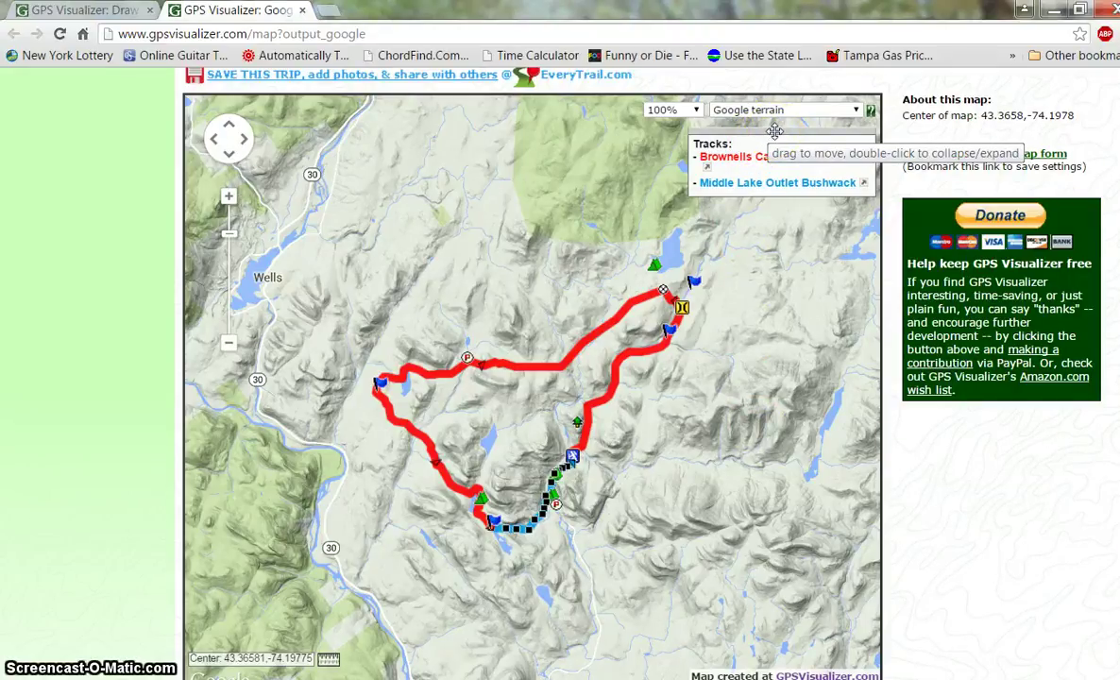
double_click(774, 130)
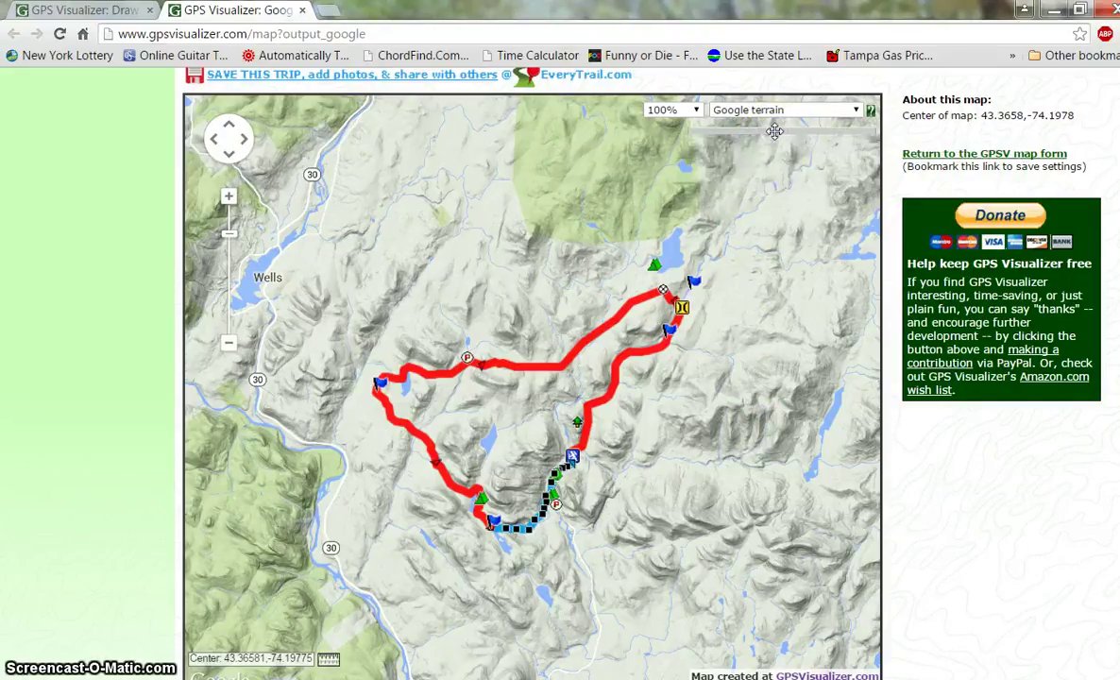
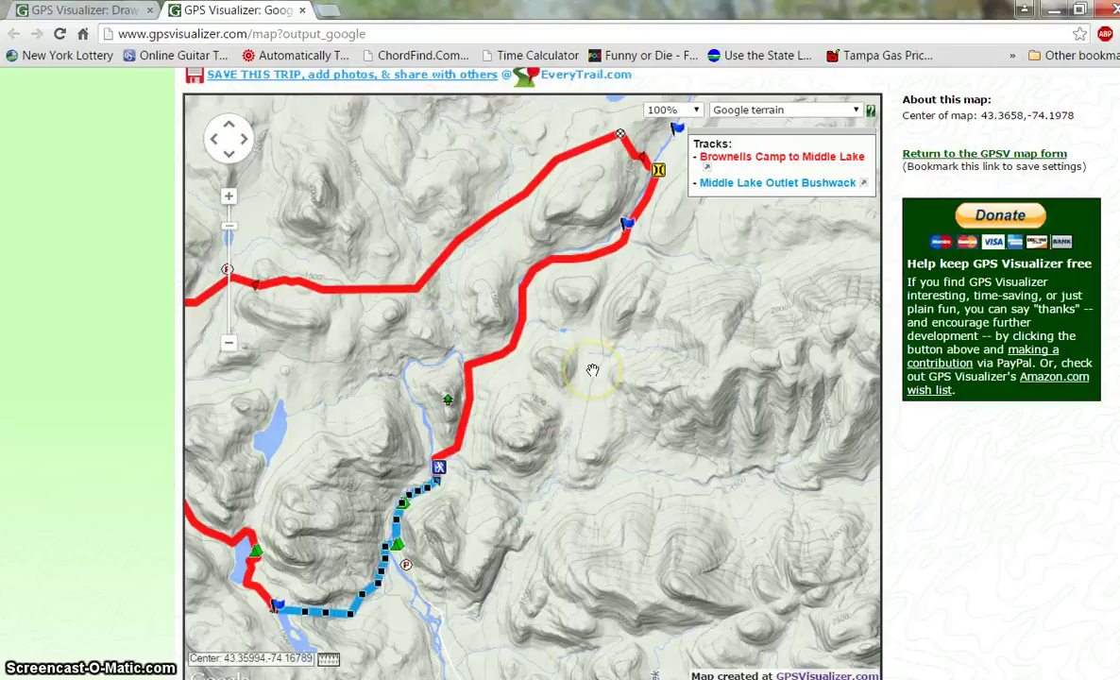
Step: Examine the mile tickmarks and waypoints along the red Brownells Camp to Middle Lake track around the loop
left_click_drag(590, 369, 726, 375)
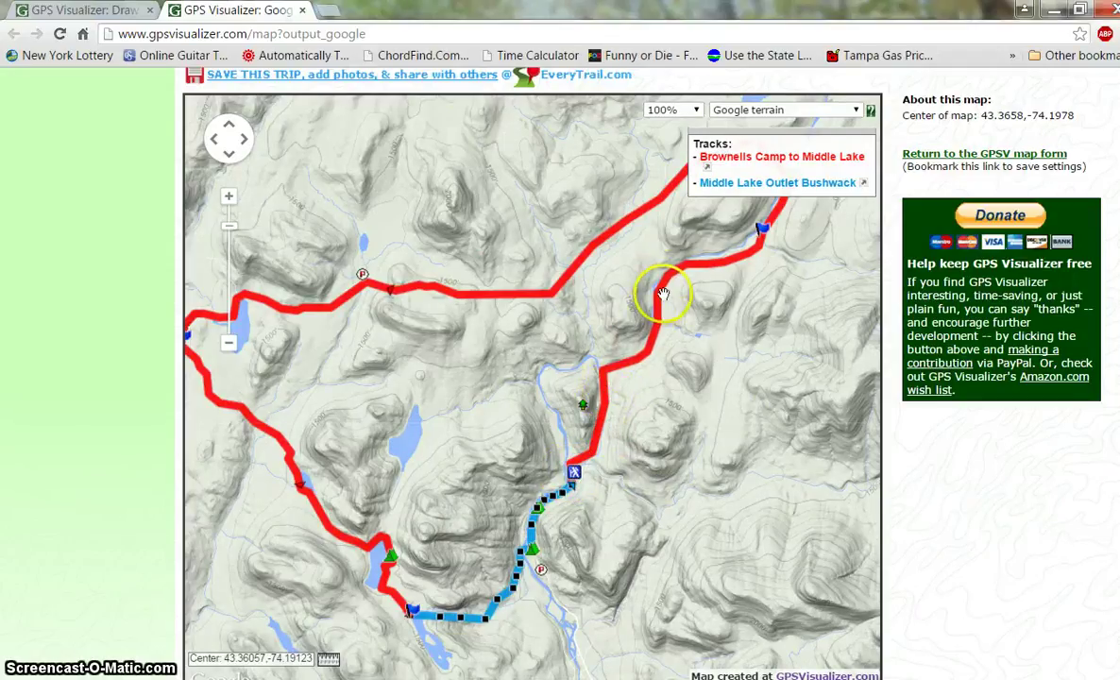
left_click_drag(769, 257, 704, 415)
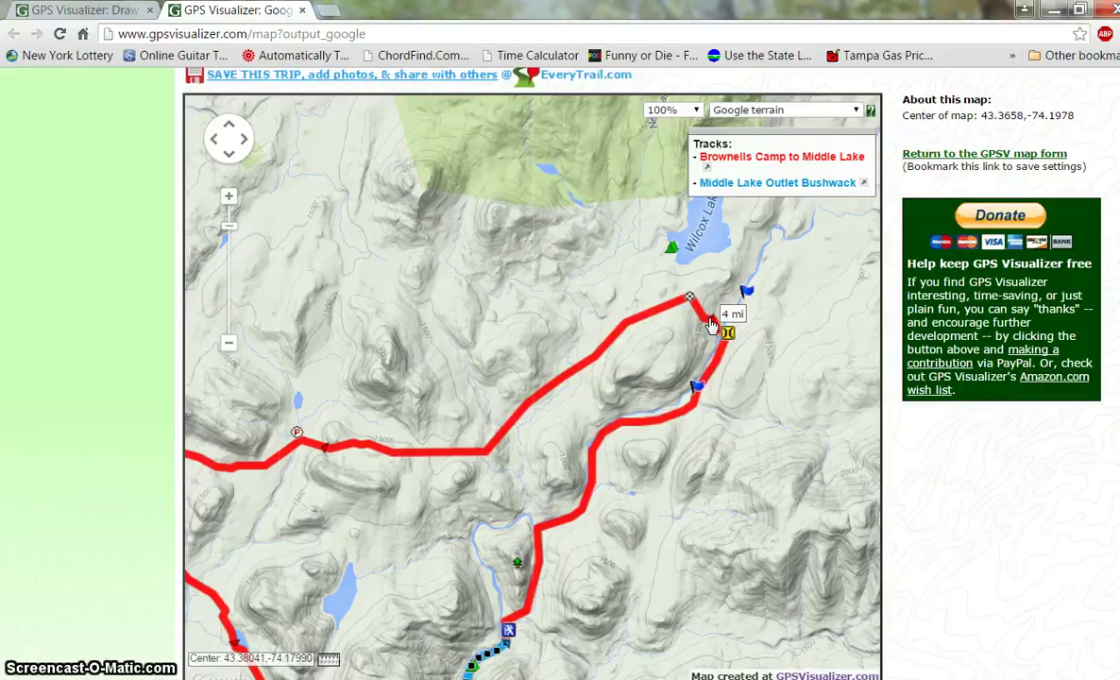
left_click(695, 296)
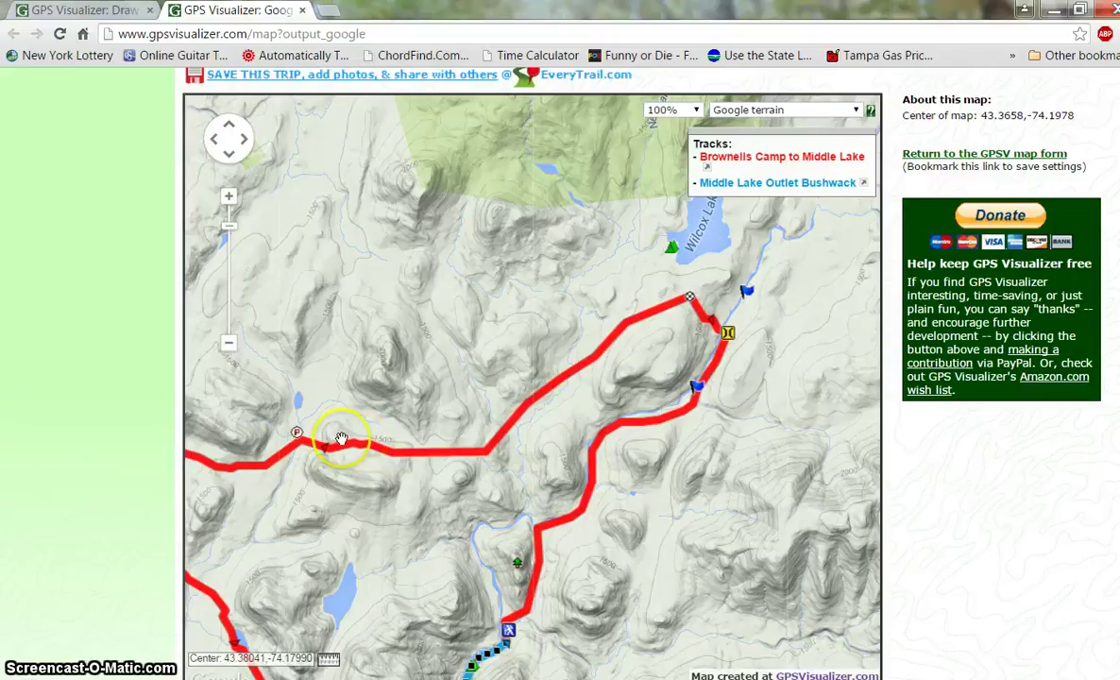
mouse_move(329, 454)
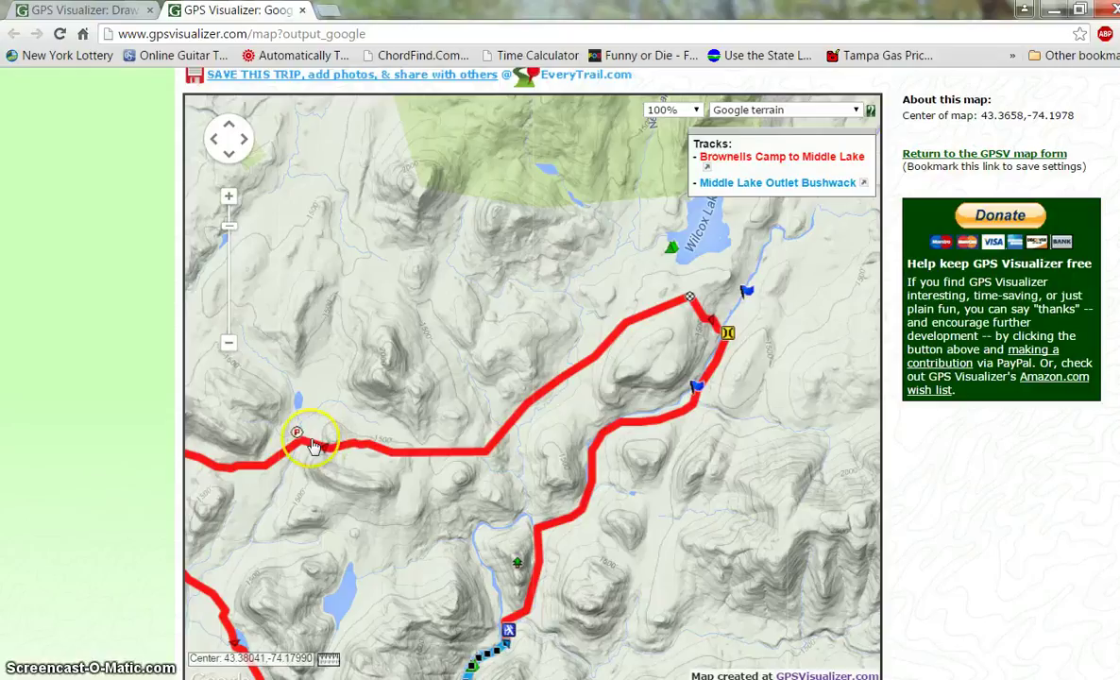
mouse_move(296, 436)
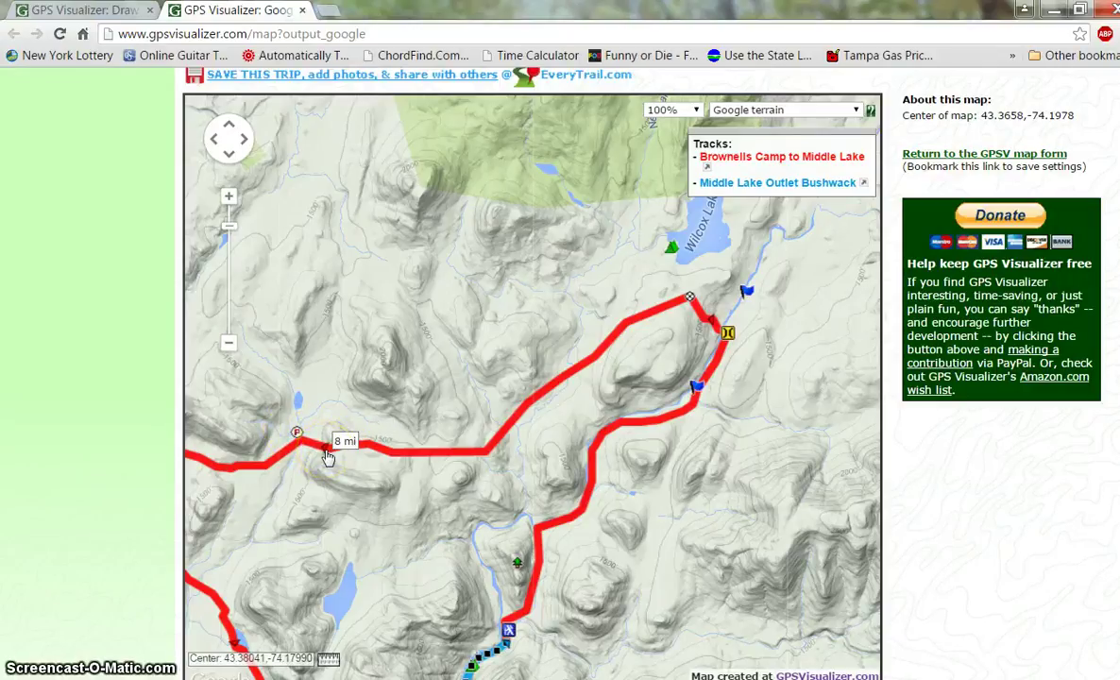
left_click(326, 455)
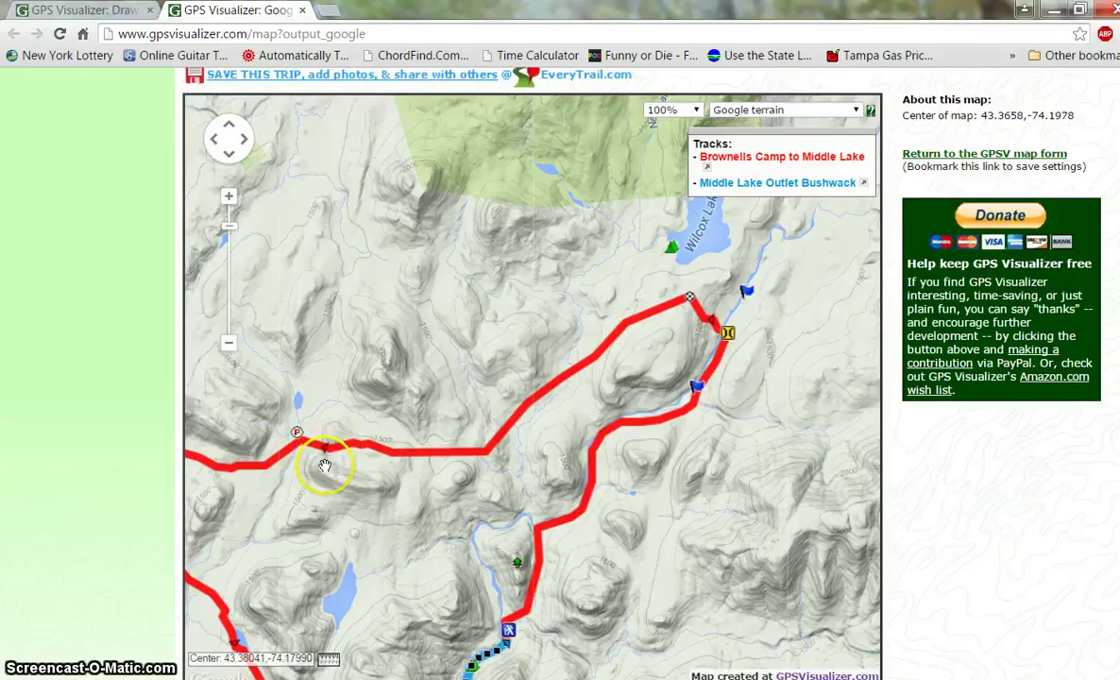
mouse_move(371, 427)
left_mouse_down()
mouse_move(525, 232)
mouse_move(499, 237)
mouse_move(518, 220)
mouse_move(420, 244)
mouse_move(315, 251)
mouse_move(365, 332)
mouse_move(427, 385)
left_mouse_up()
left_click(507, 231)
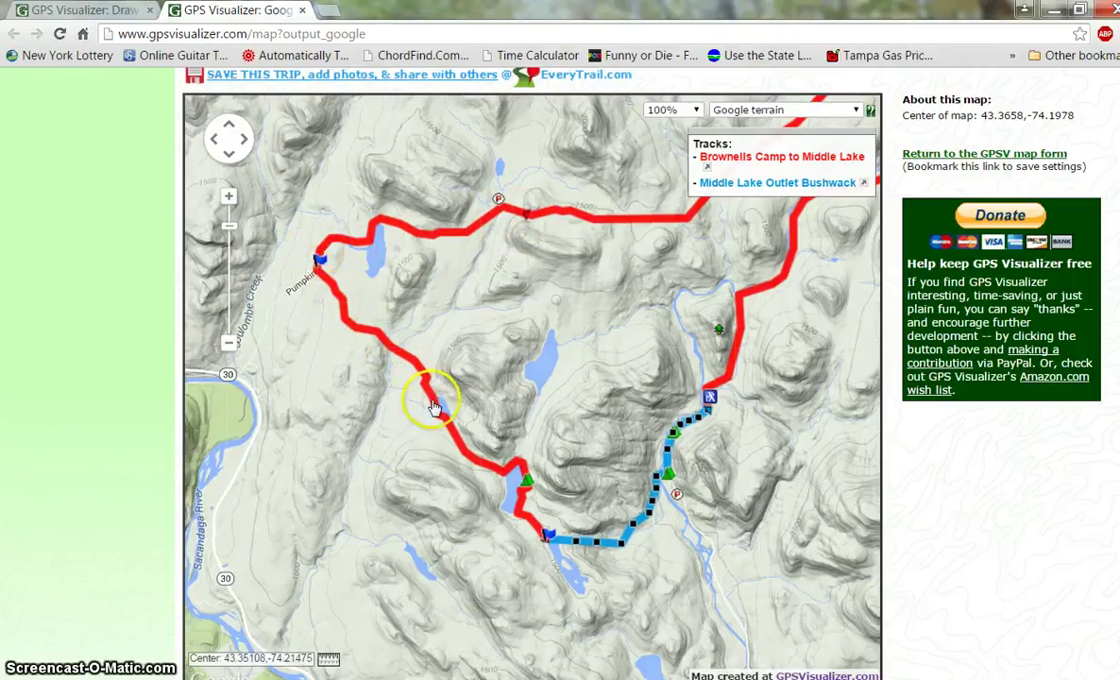
mouse_move(437, 415)
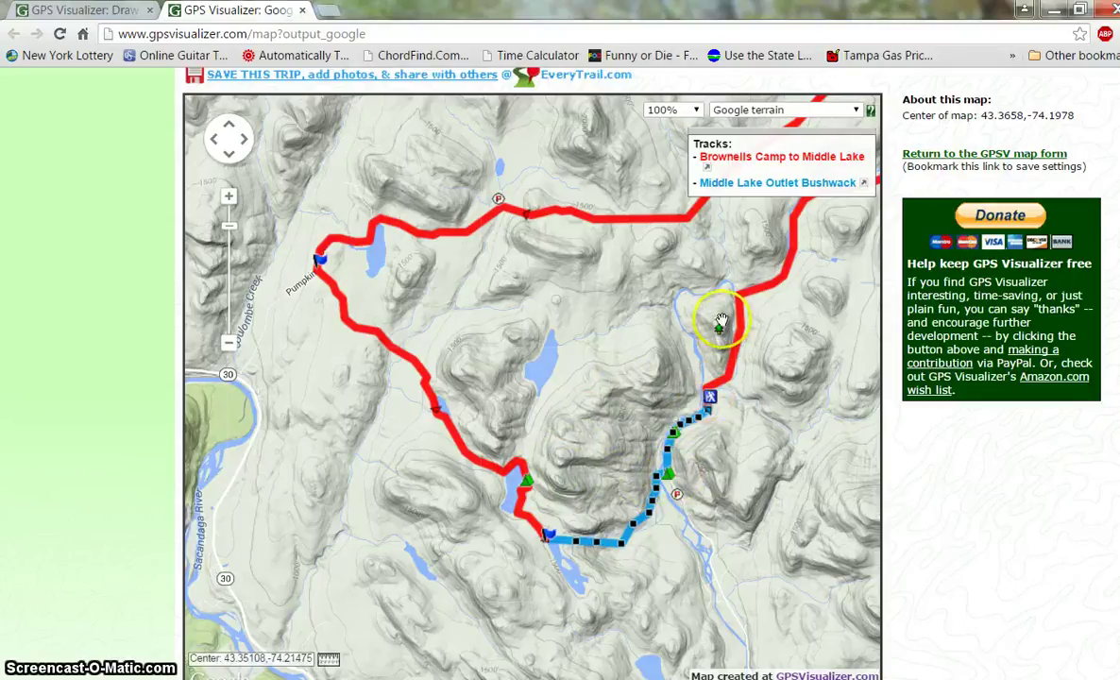
Step: Examine the northeast end of the loop near Wilcox Lake and identify the blue-flag waypoint beside it
left_click_drag(573, 255, 486, 464)
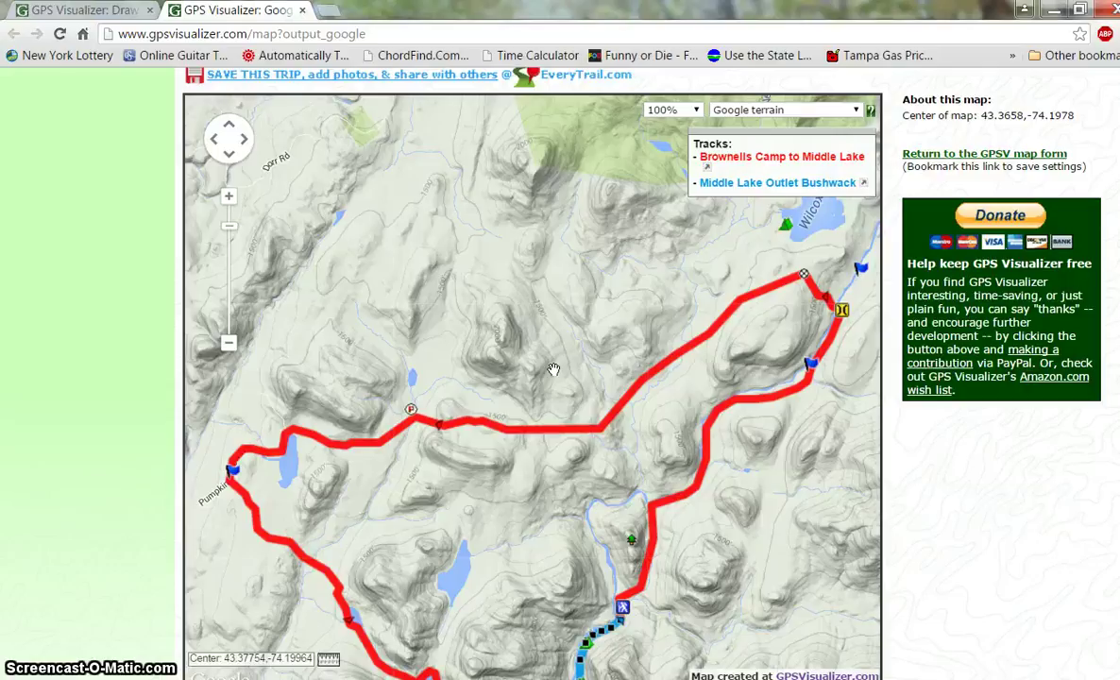
scroll(548, 358, "down", 2)
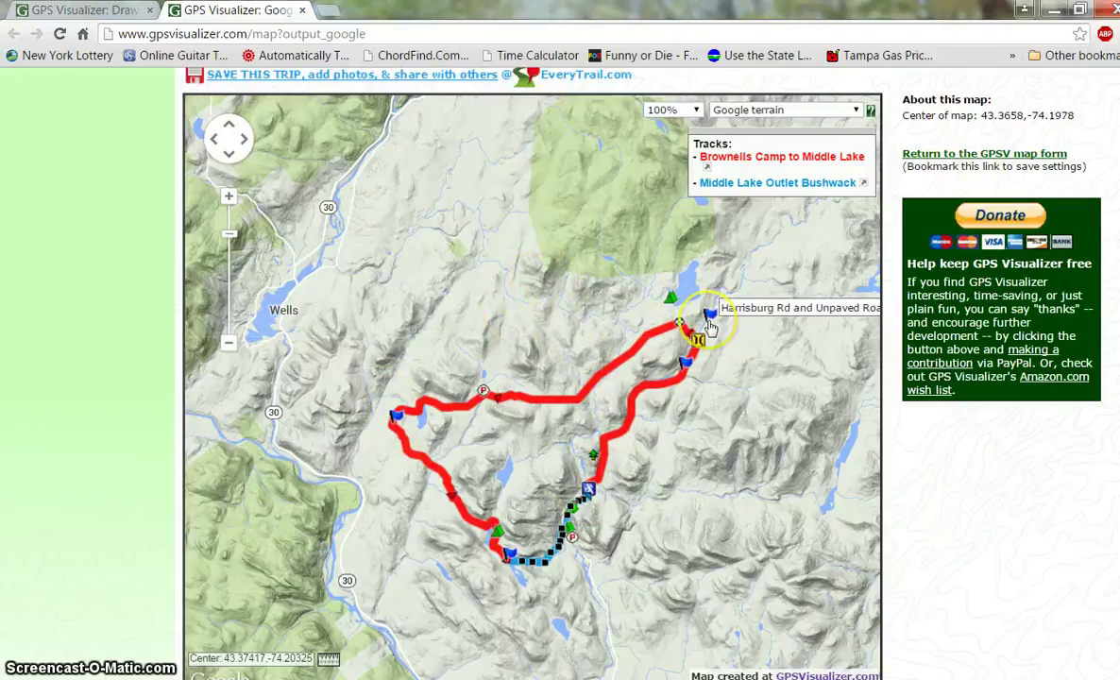
scroll(592, 238, "up", 1)
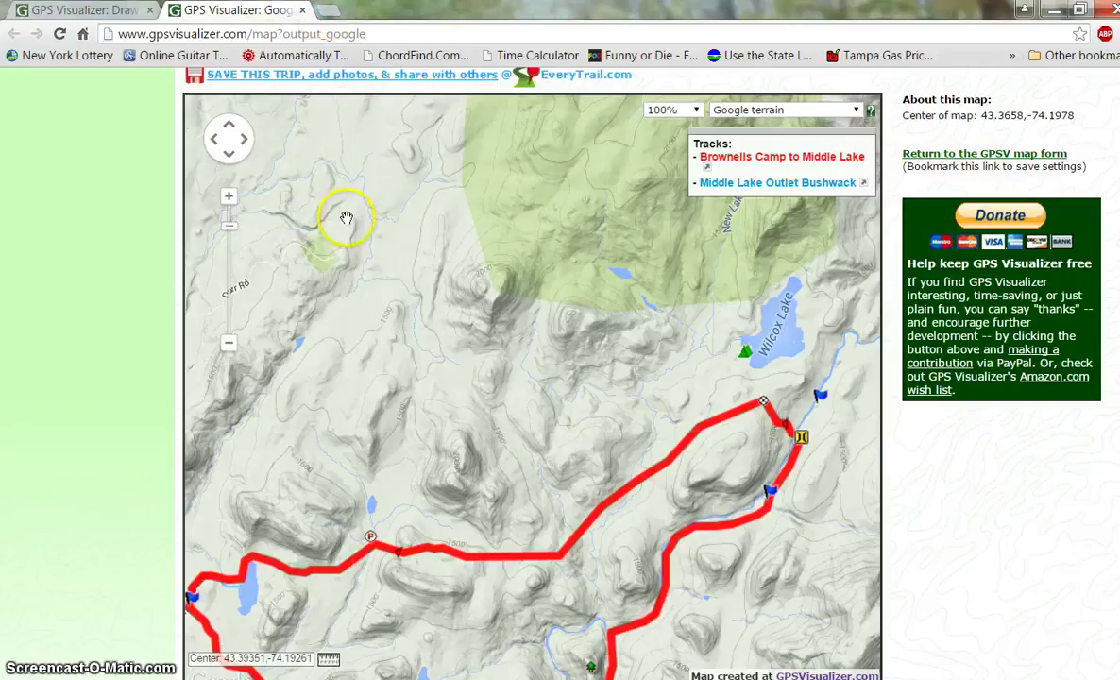
Step: Close the current map, set the waypoint labels to "Names appear as permanent labels", and redraw the map in a new window
left_click(305, 9)
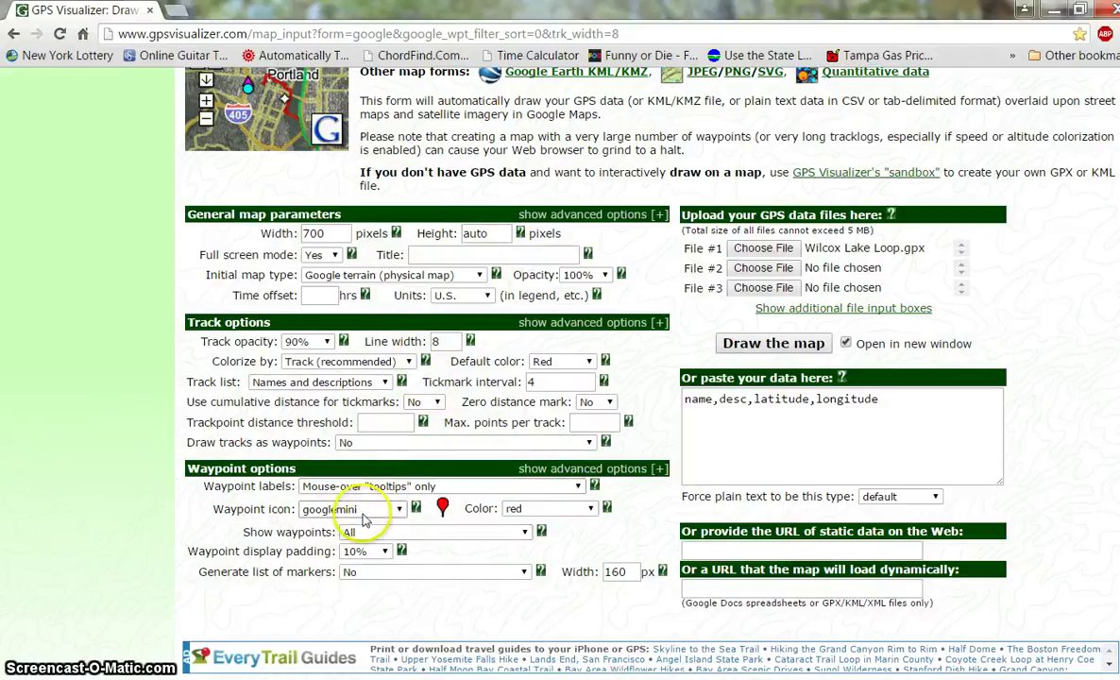
left_click(580, 486)
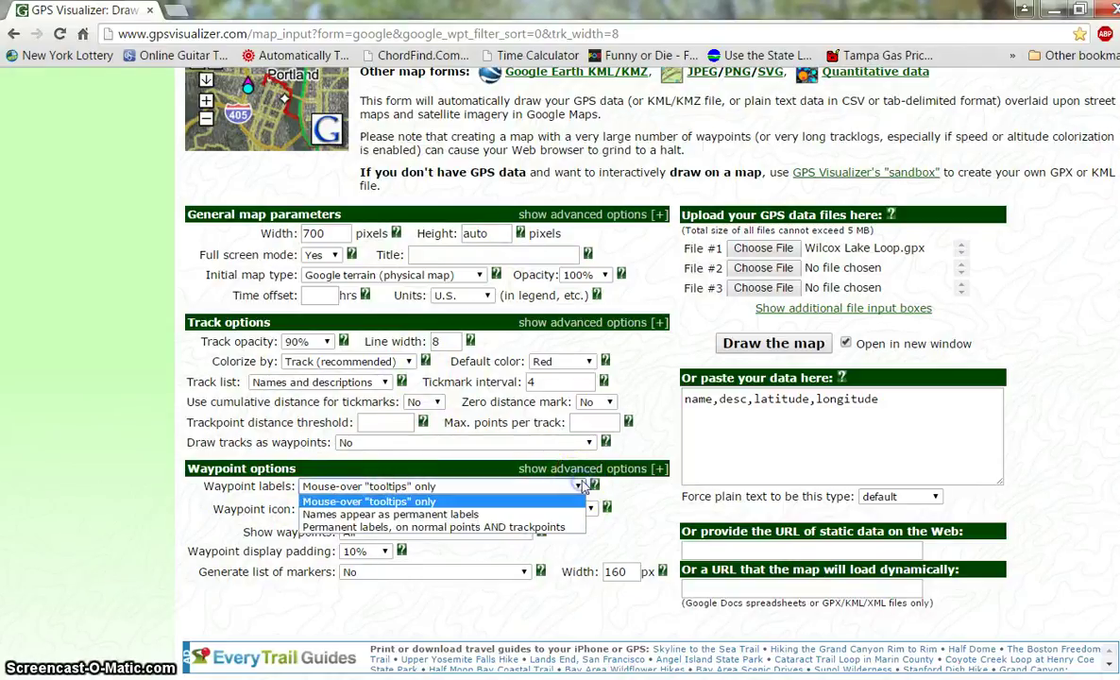
left_click(452, 514)
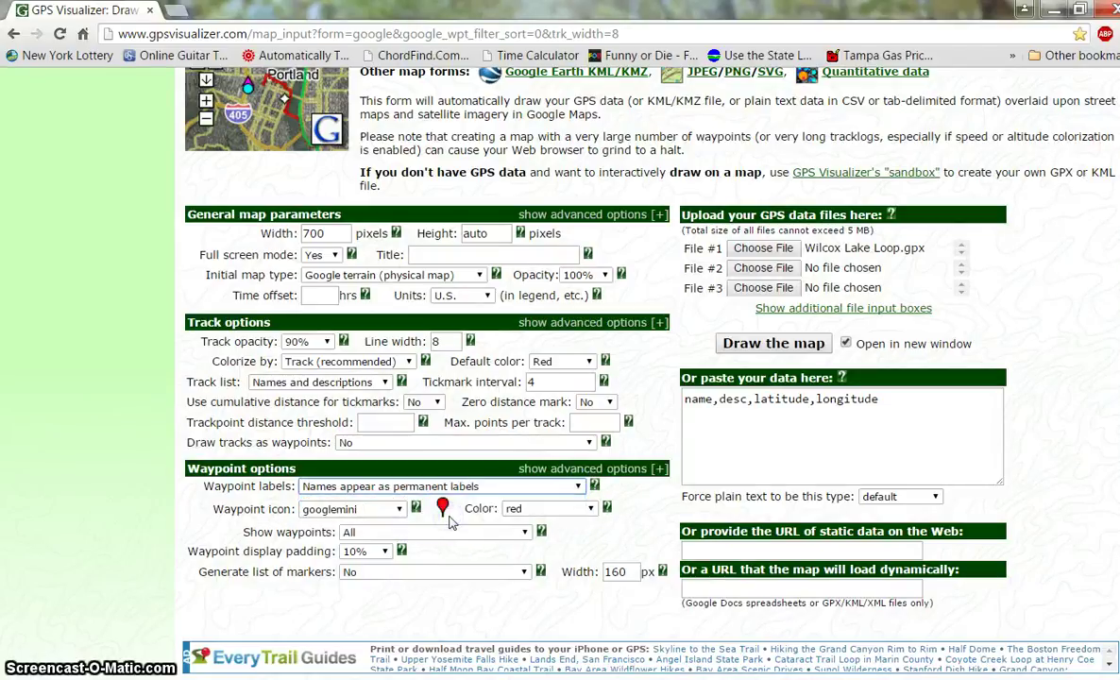
left_click(774, 346)
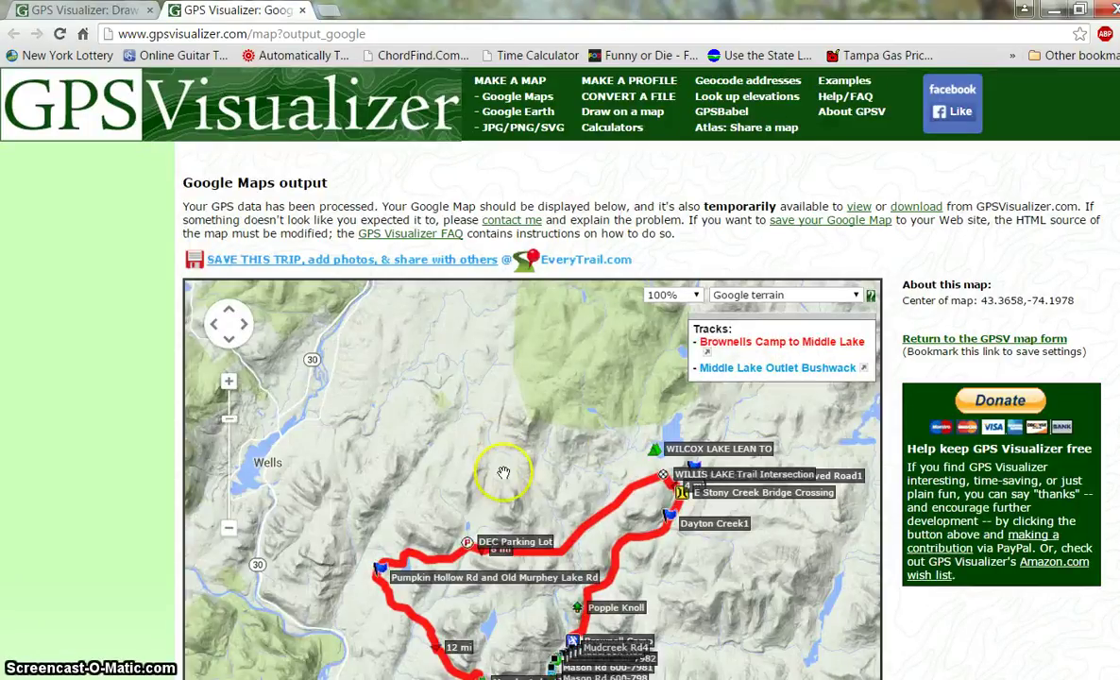
Step: Examine the permanent waypoint labels along the red track from Murphy Lake past Pumpkin Hollow Rd to the E Stony Creek Bridge Crossing
left_click_drag(445, 446, 383, 264)
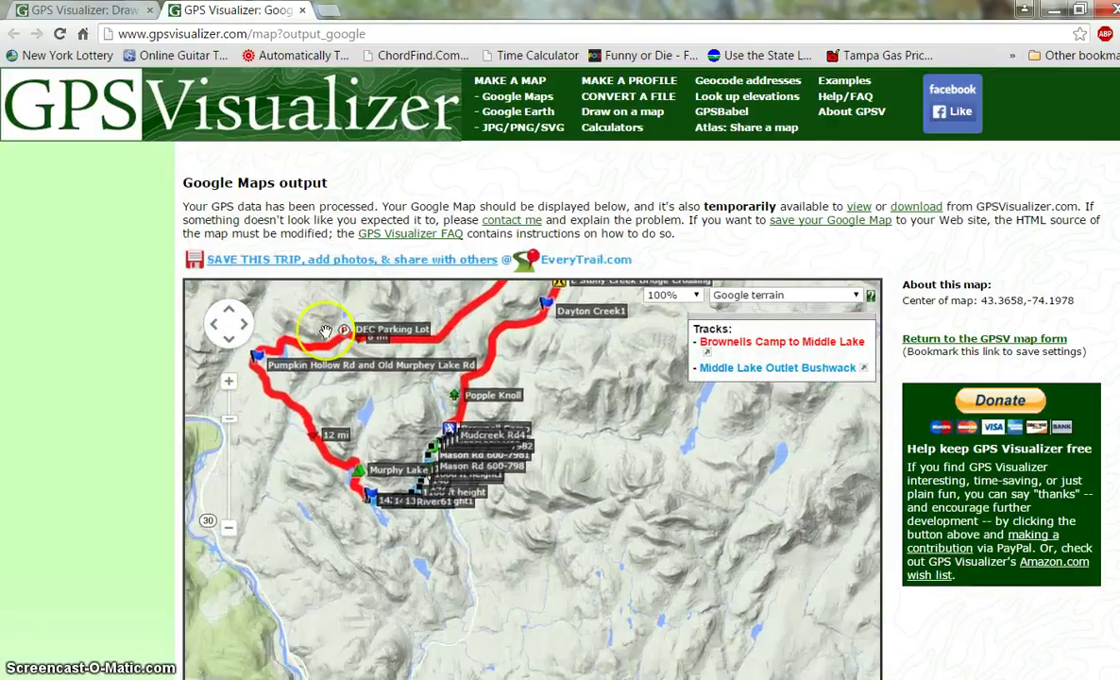
double_click(312, 387)
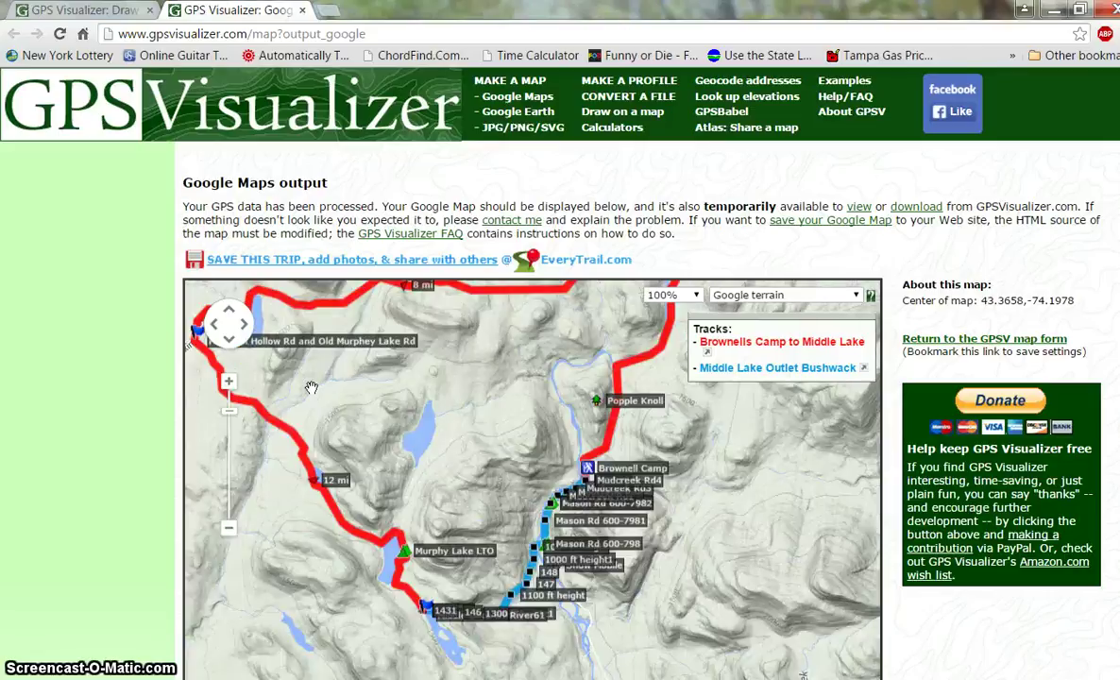
double_click(316, 378)
mouse_move(315, 375)
left_mouse_down()
mouse_move(540, 401)
mouse_move(679, 435)
left_mouse_up()
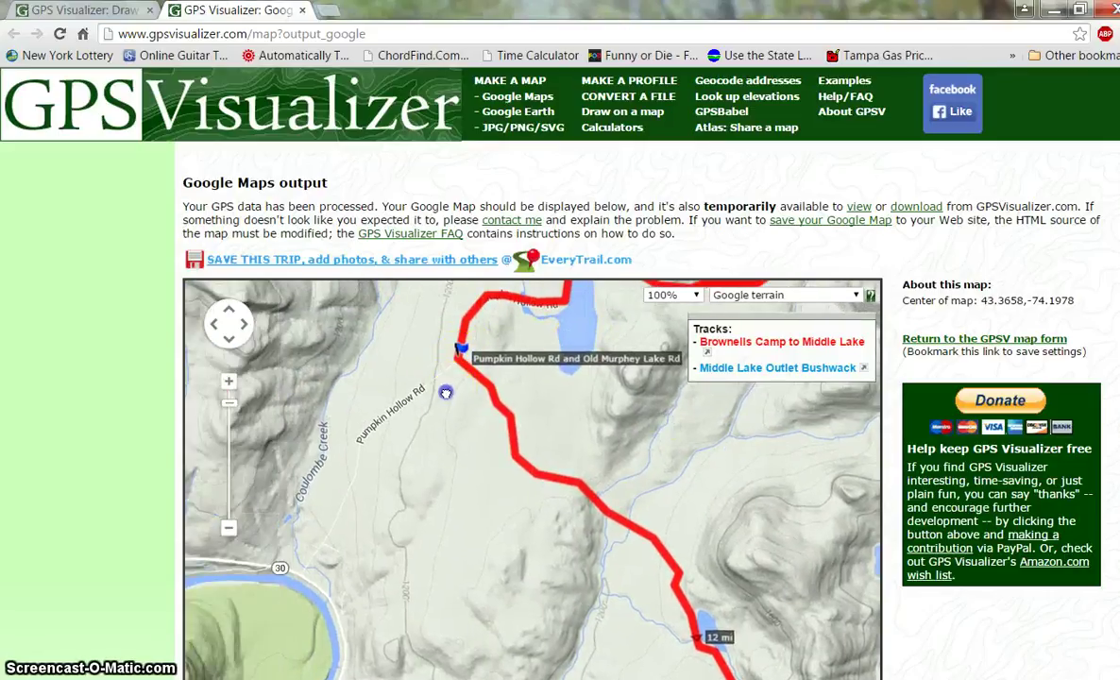
left_click_drag(441, 344, 319, 472)
left_click_drag(580, 375, 321, 543)
left_click_drag(617, 511, 359, 455)
left_click_drag(625, 425, 248, 446)
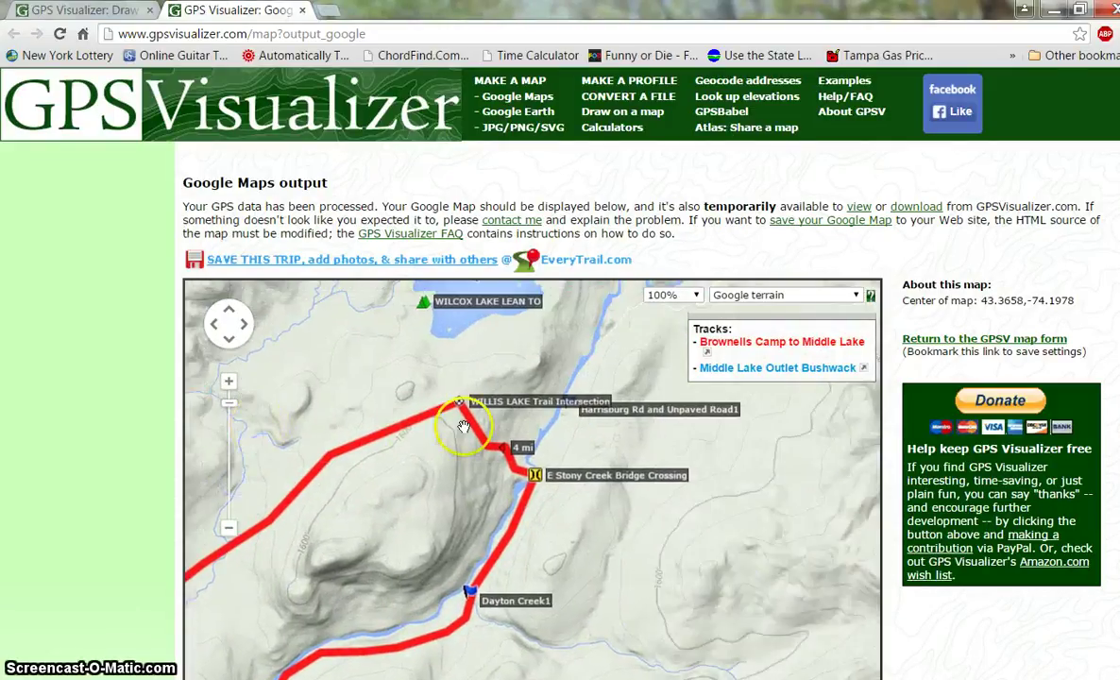
left_click(519, 451)
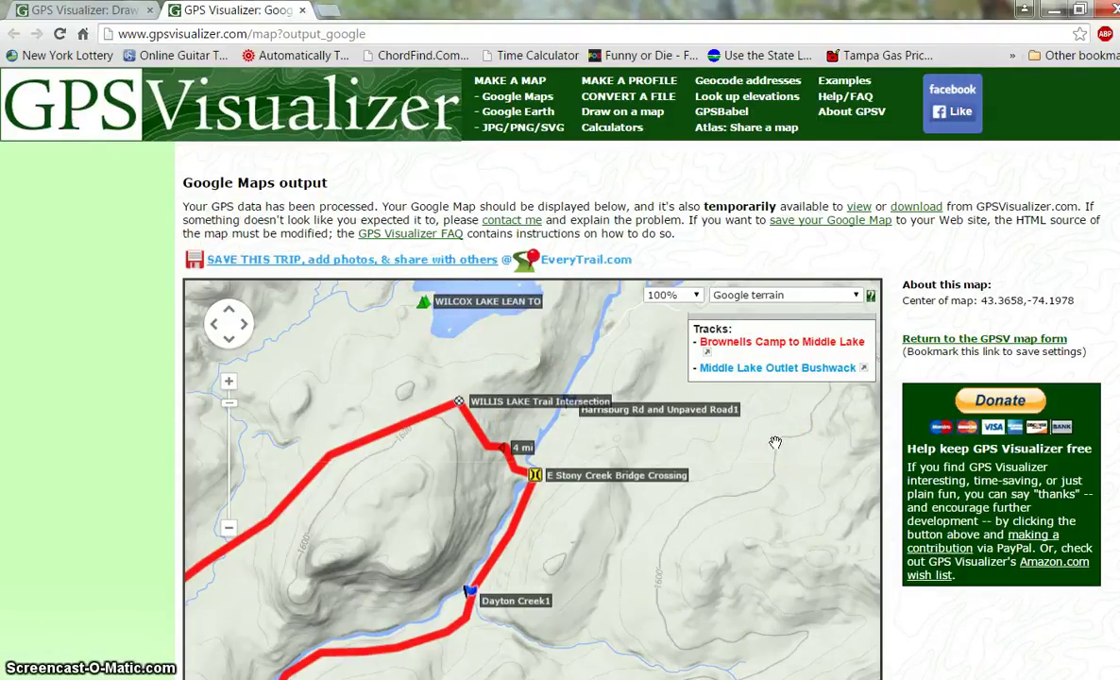
Step: Compare how readable the permanent waypoint labels are at wide and close map scales around the whole loop
scroll(774, 442, "down", 1)
scroll(775, 442, "up", 1)
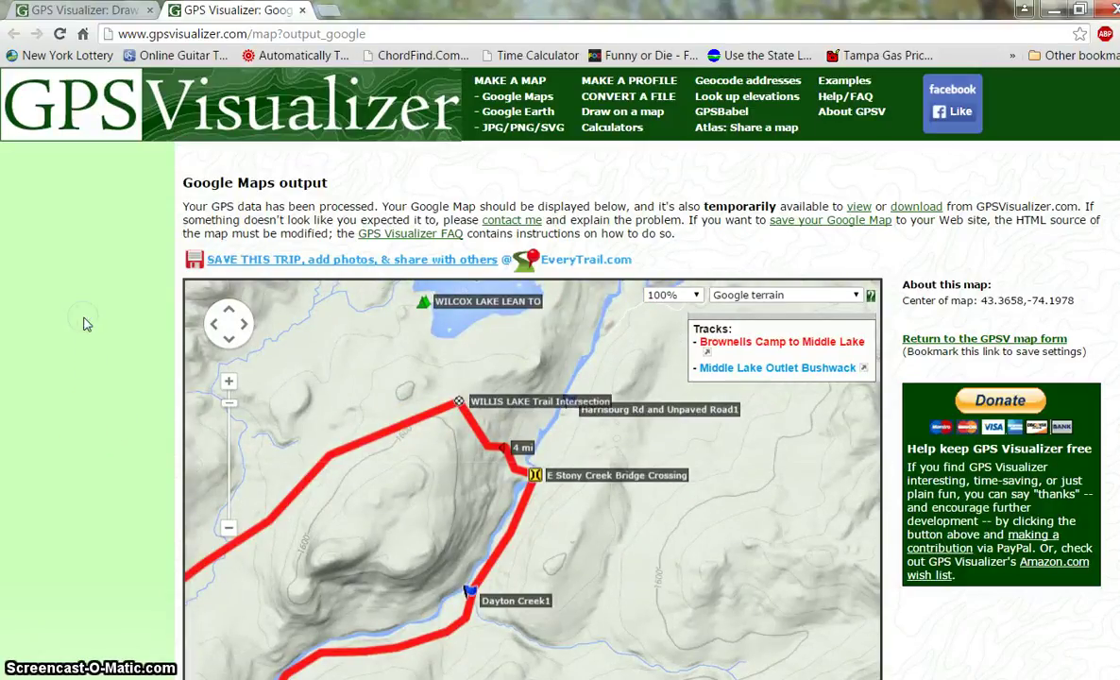
scroll(542, 387, "down", 1)
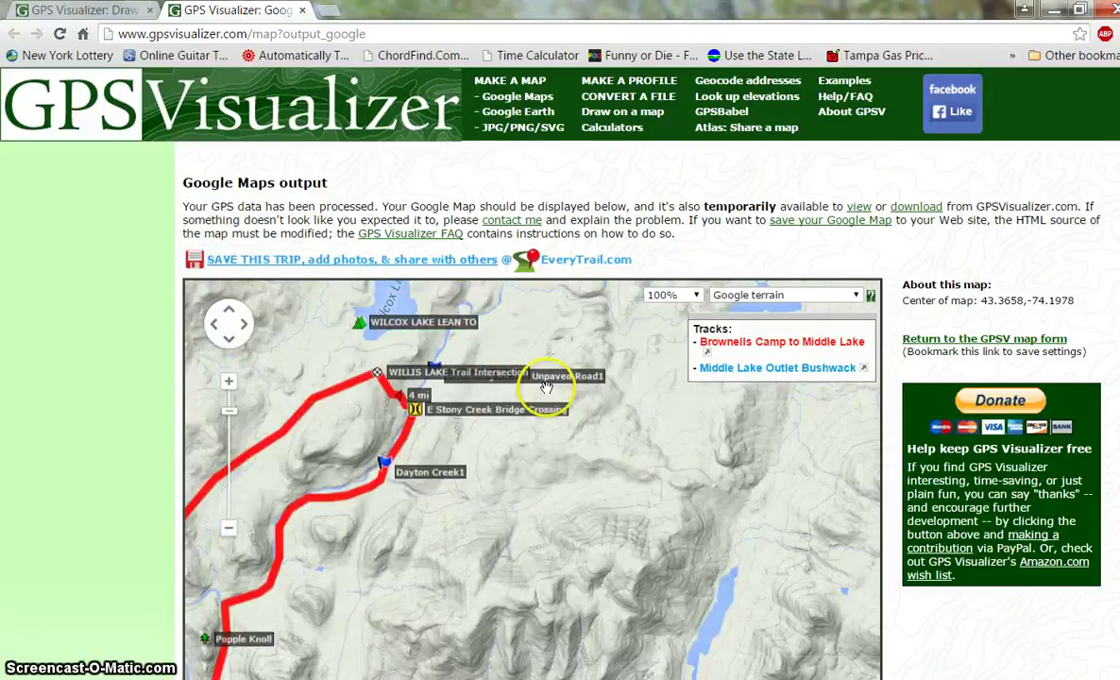
scroll(545, 388, "down", 2)
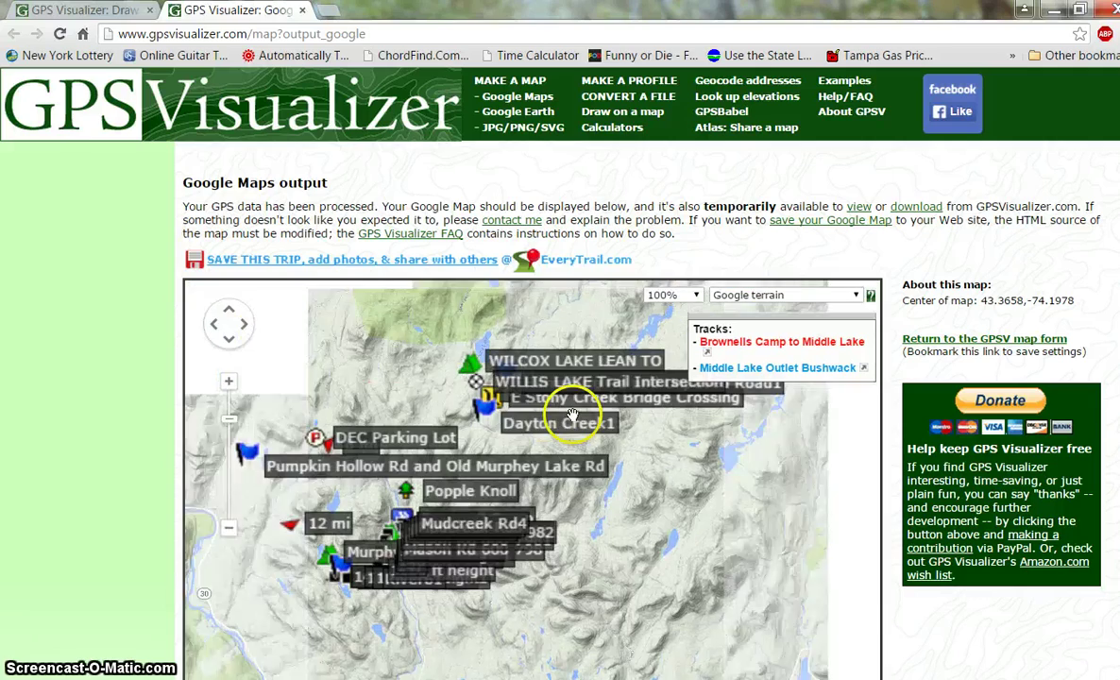
scroll(539, 435, "down", 2)
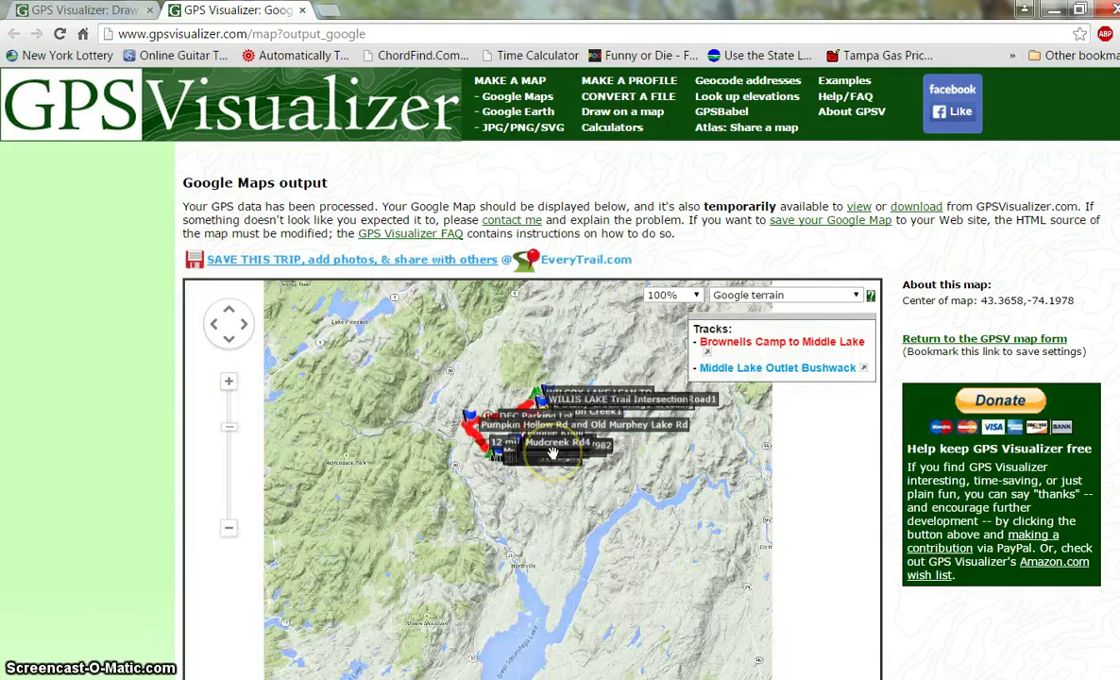
scroll(553, 453, "up", 3)
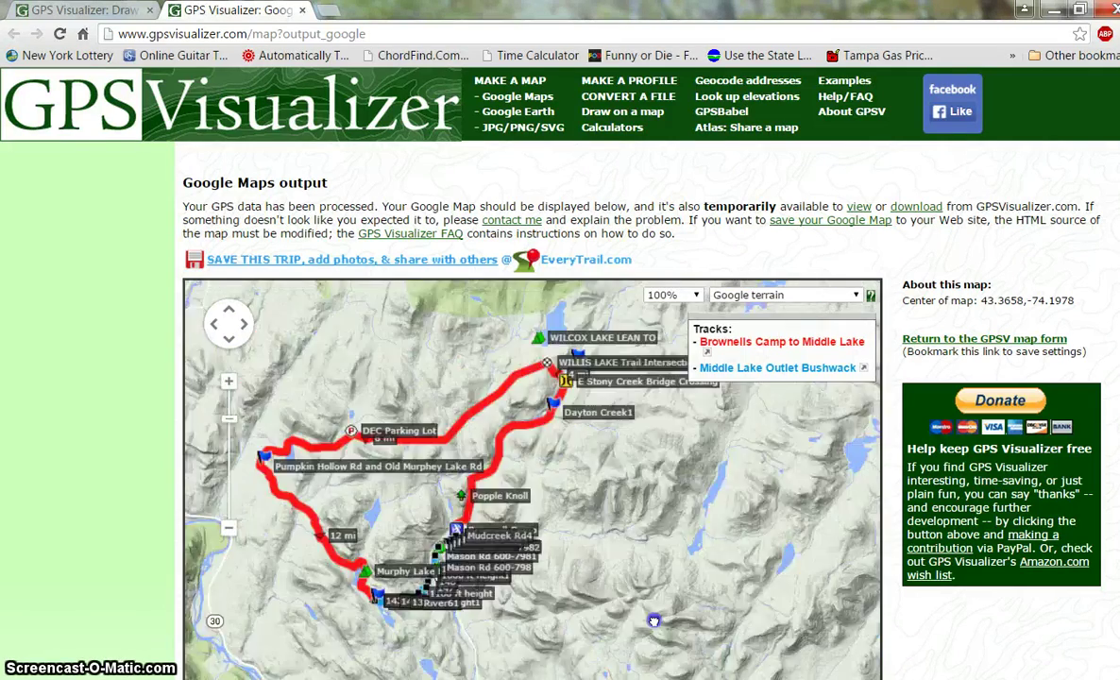
scroll(661, 604, "up", 2)
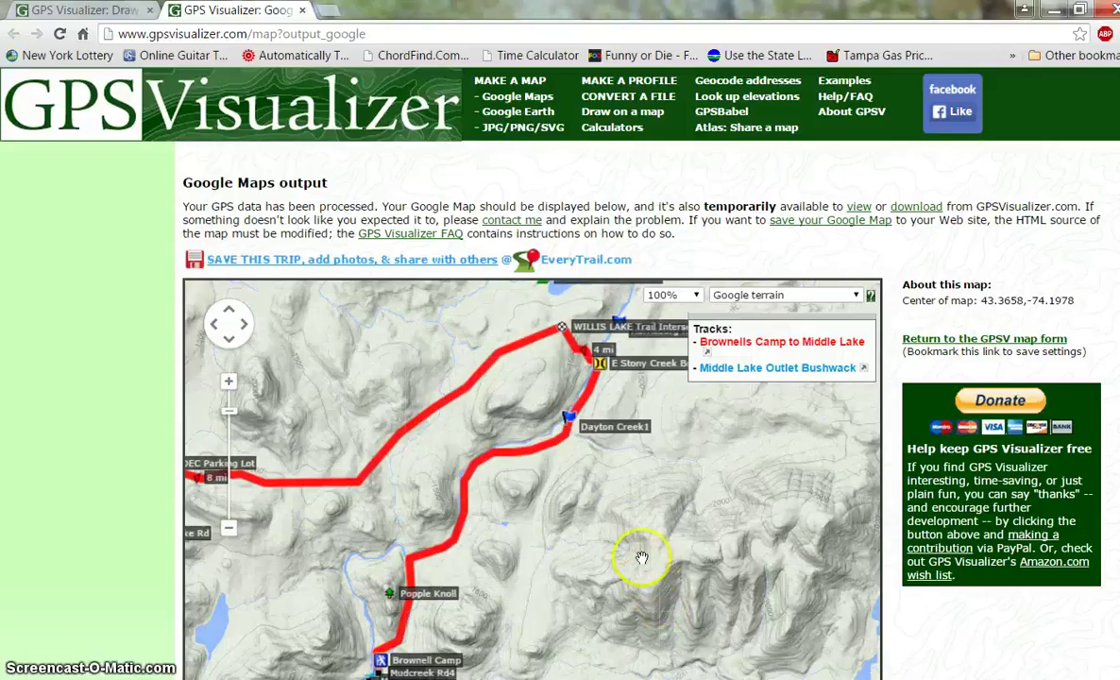
left_click_drag(642, 555, 743, 425)
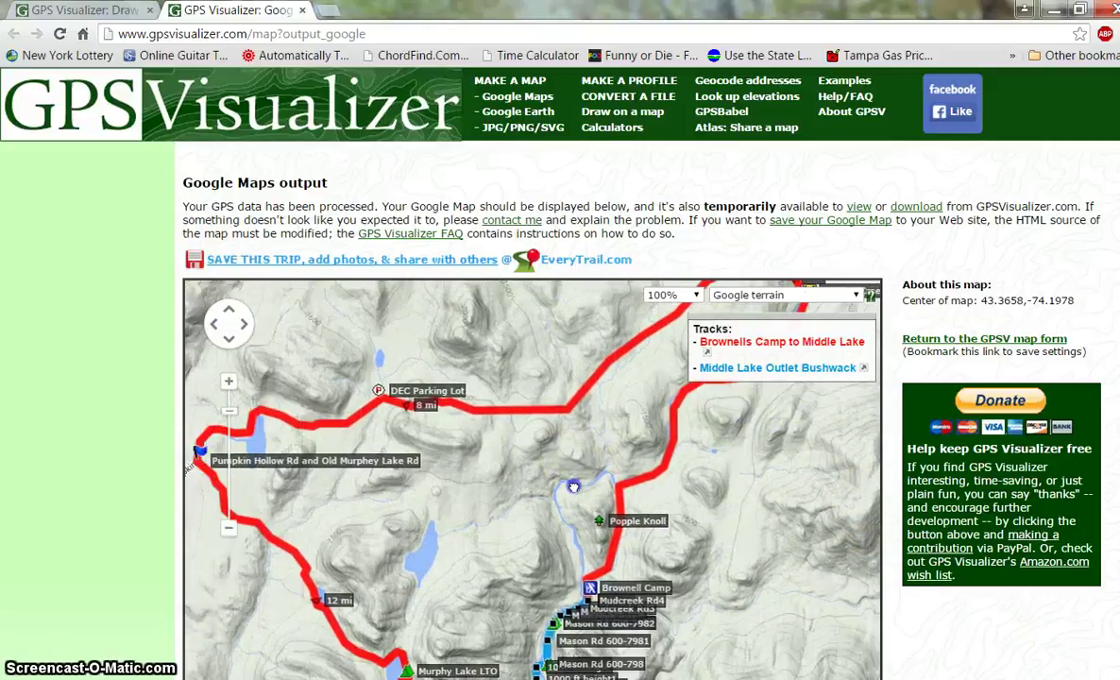
double_click(534, 444)
scroll(580, 543, "down", 3)
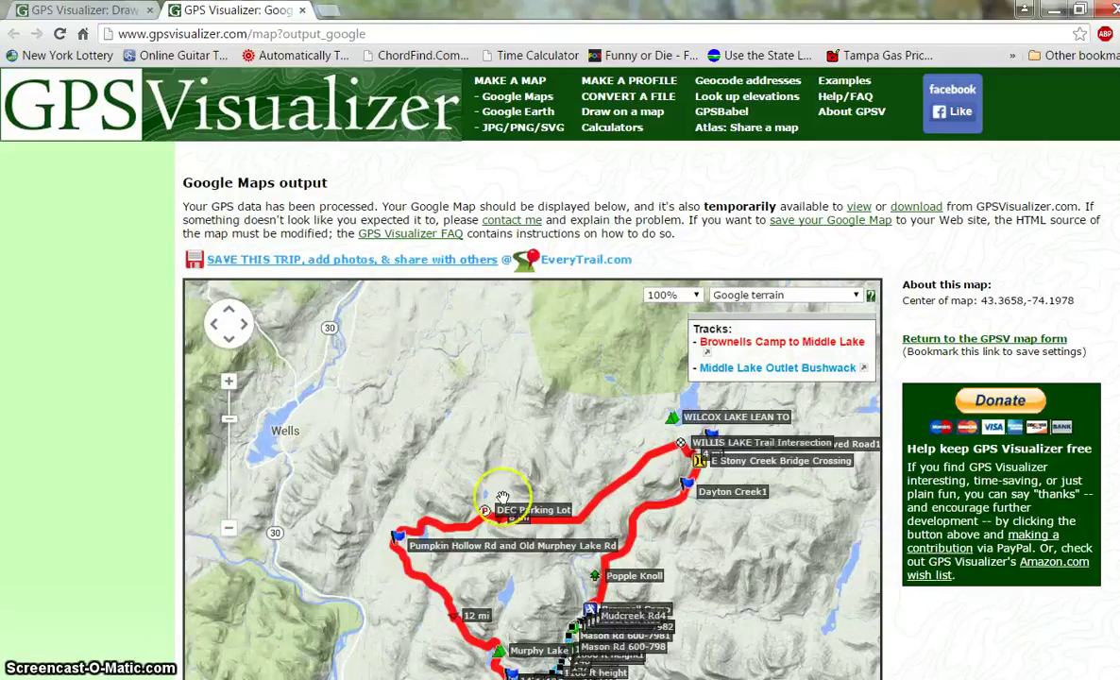
left_click(538, 387)
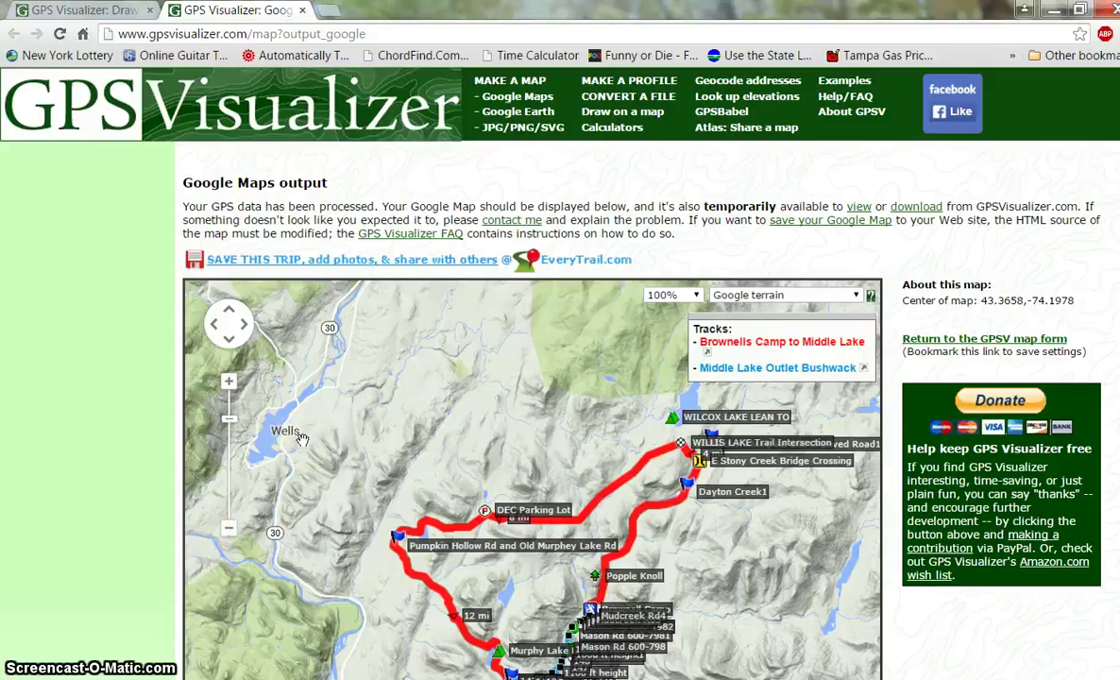
Step: Inspect the terrain and labelled waypoints between Wilcox Lake, Dayton Creek and Brownell Camp, and return to an overview of the loop
double_click(574, 444)
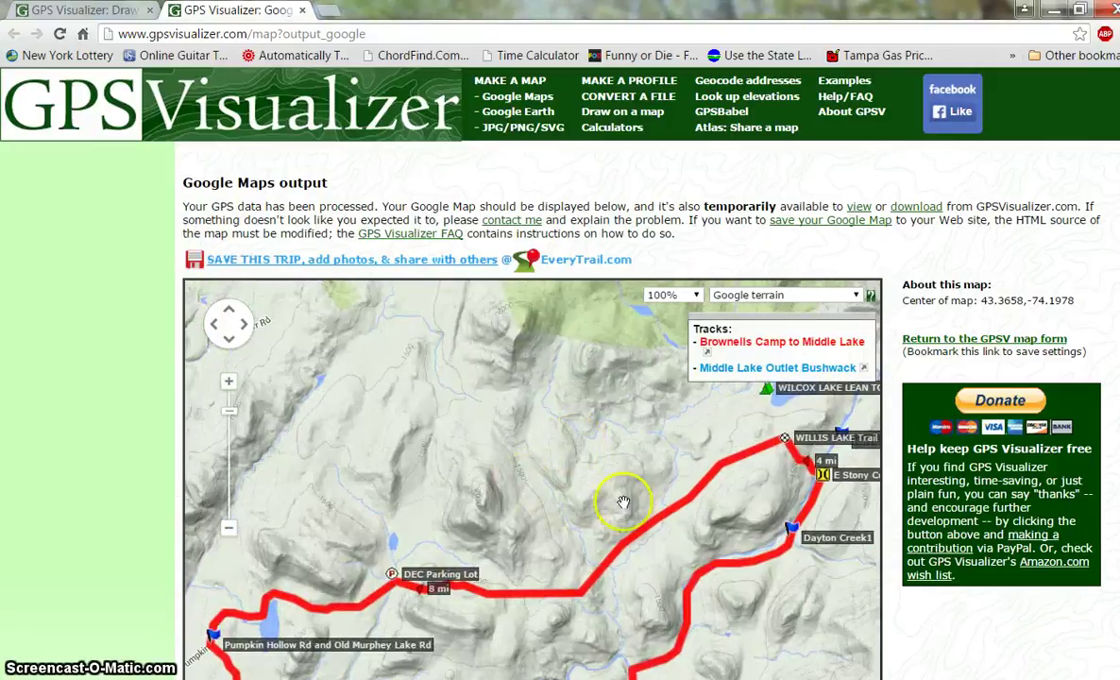
left_click_drag(618, 492, 395, 446)
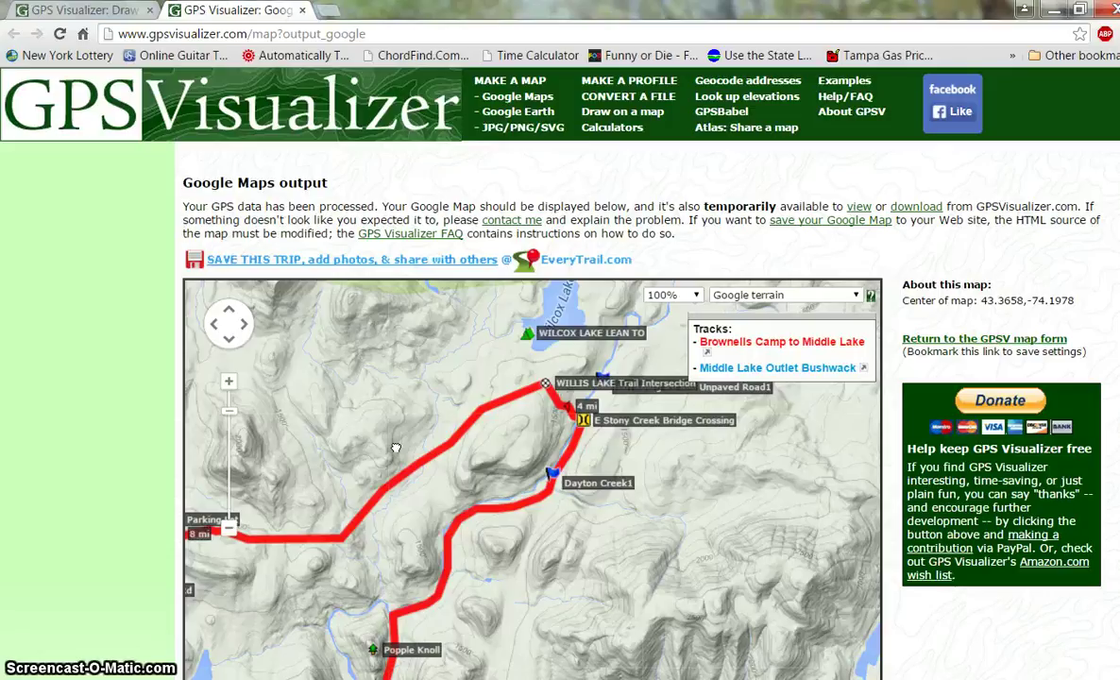
left_click(415, 395)
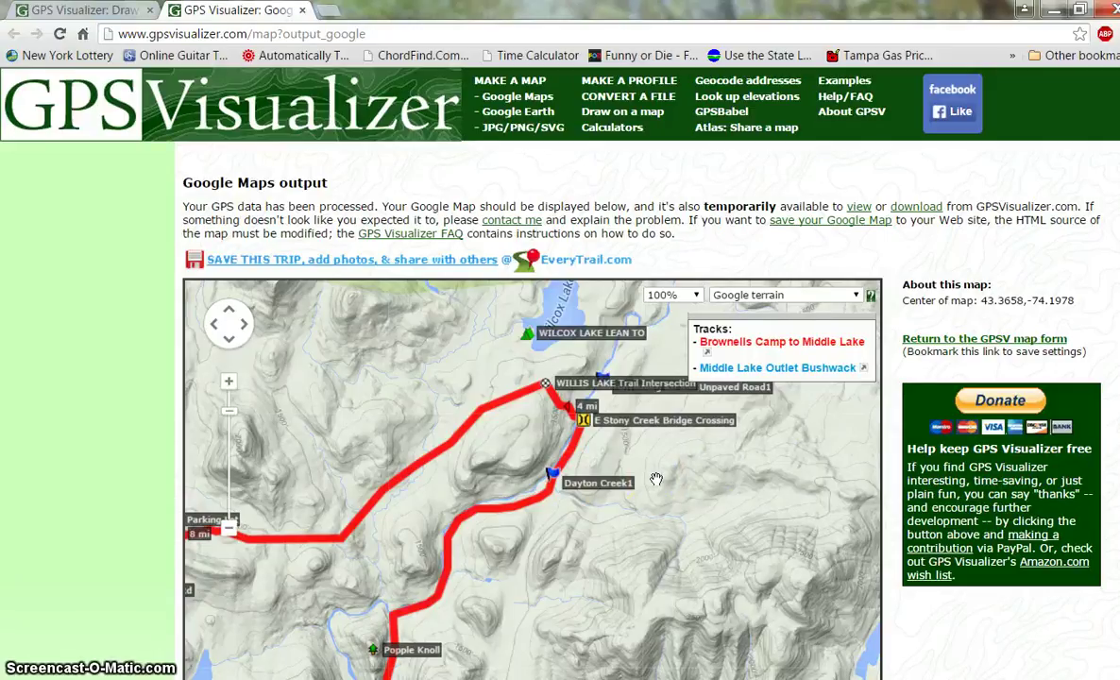
left_click_drag(657, 533, 676, 450)
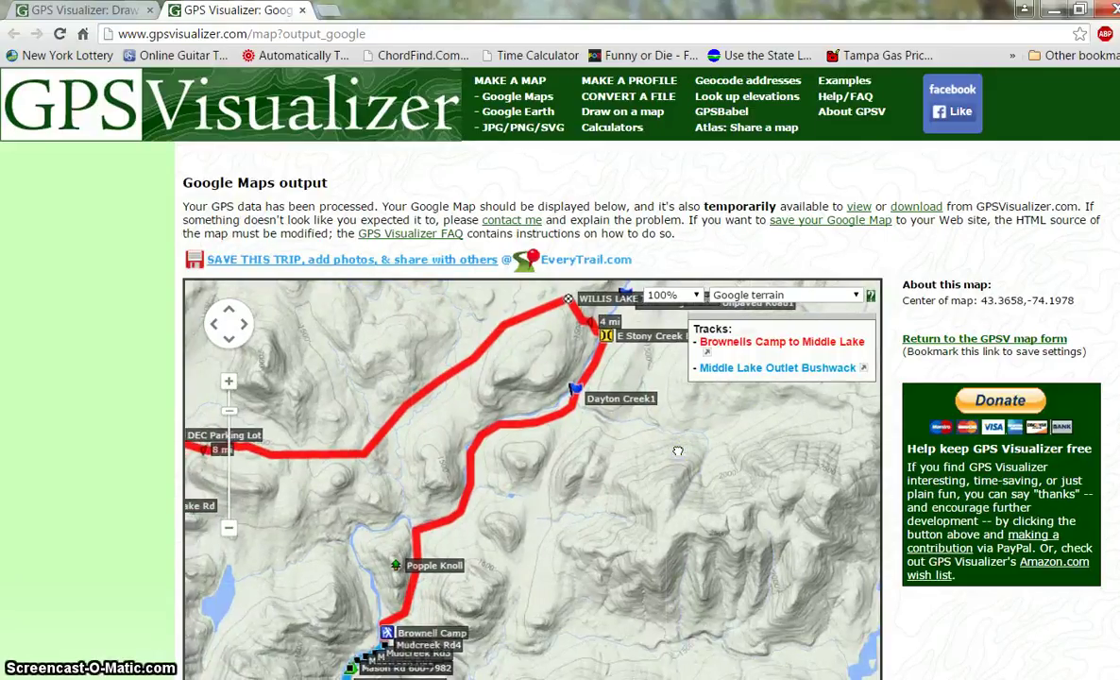
left_click(734, 458)
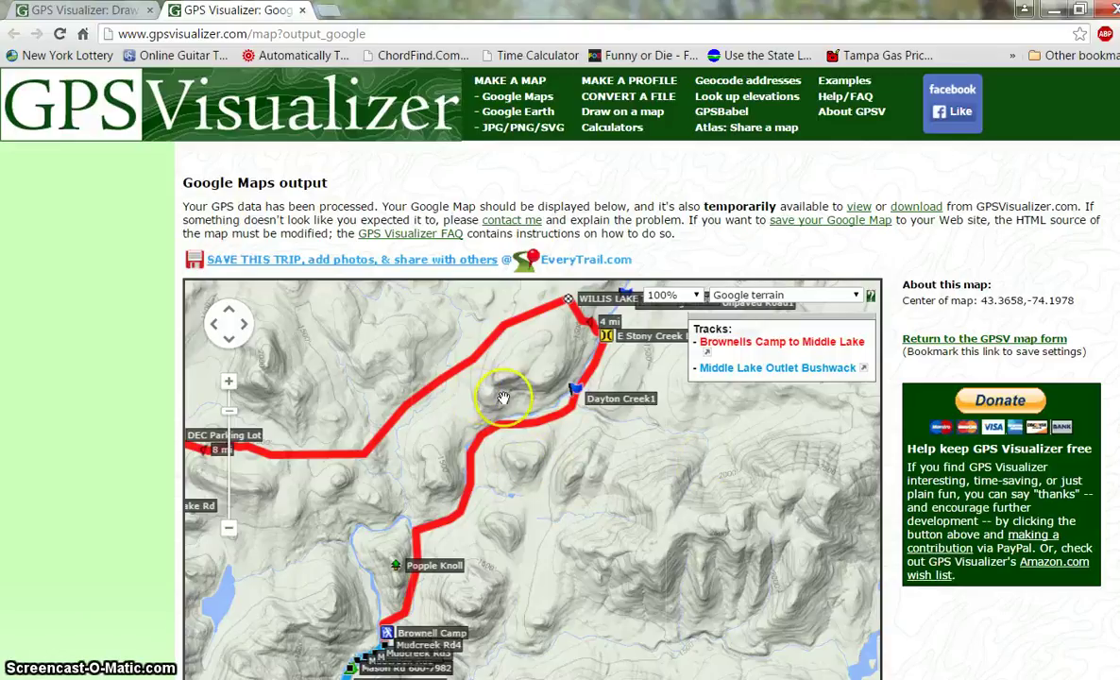
scroll(457, 413, "up", 2)
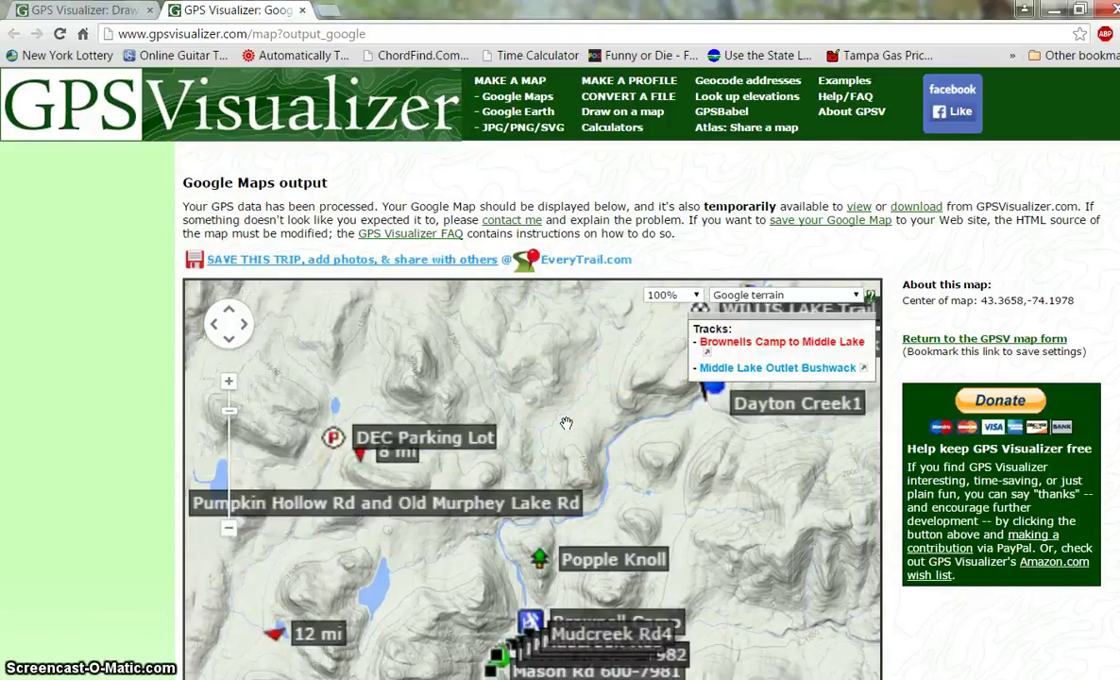
scroll(566, 423, "down", 2)
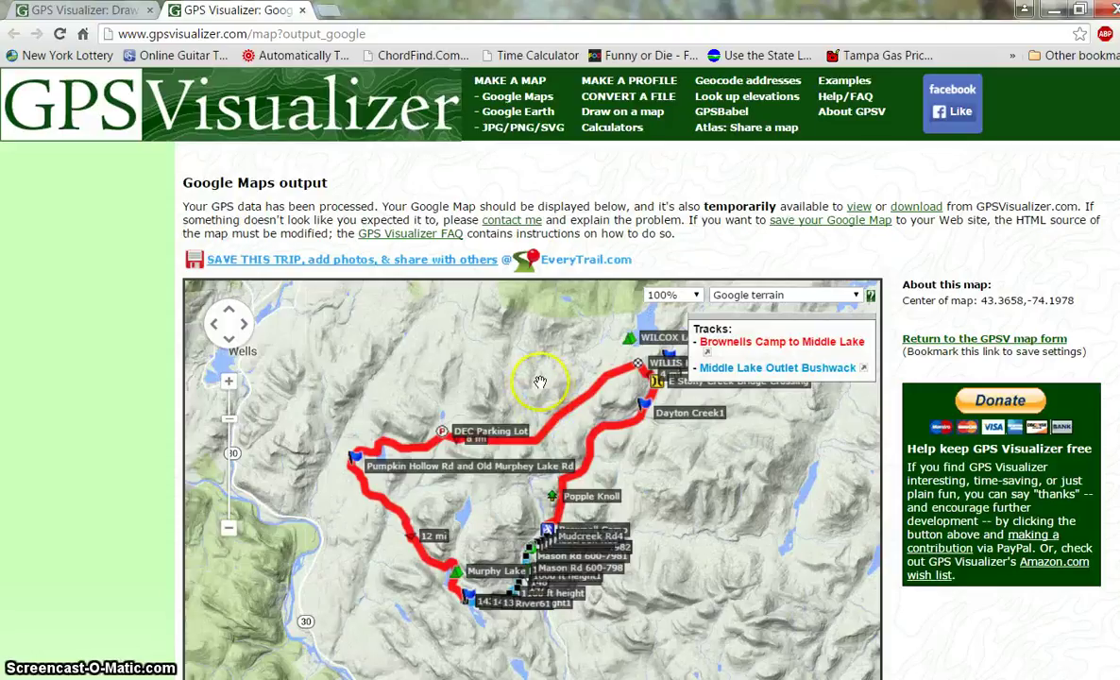